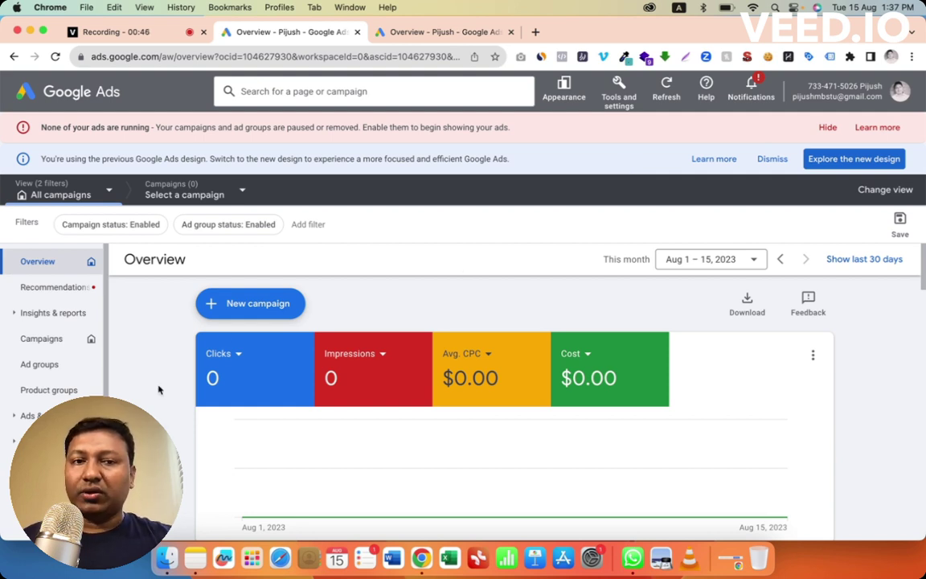
# Step: Examine the previous design's Overview page, its Tools and settings options and its page navigation list
pyautogui.scroll(-5, 159, 390)
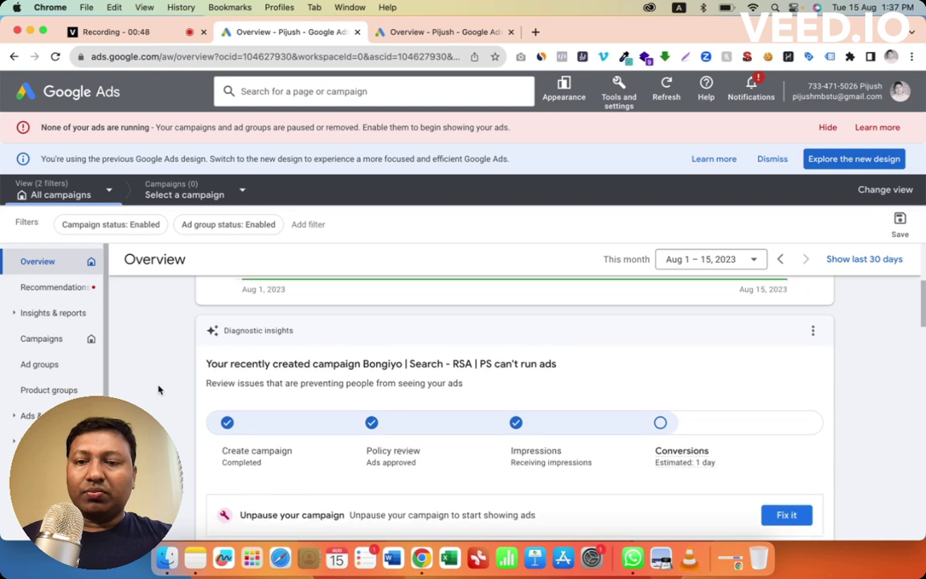
pyautogui.scroll(5, 158, 390)
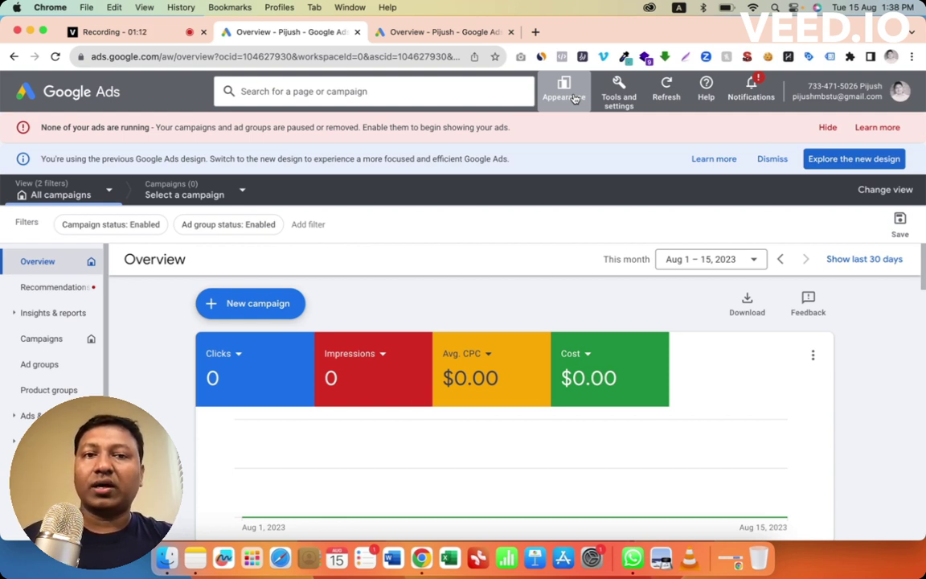
pyautogui.click(624, 107)
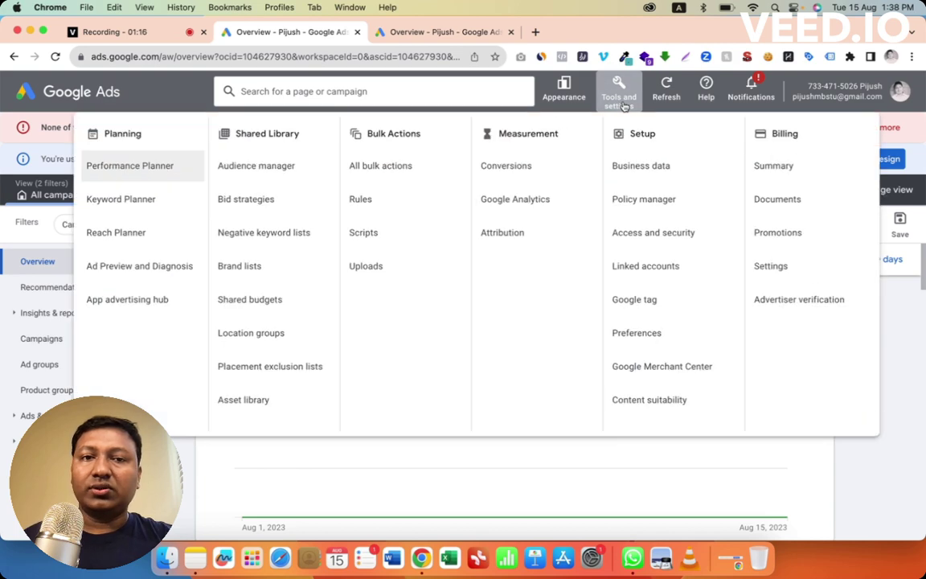
pyautogui.click(624, 106)
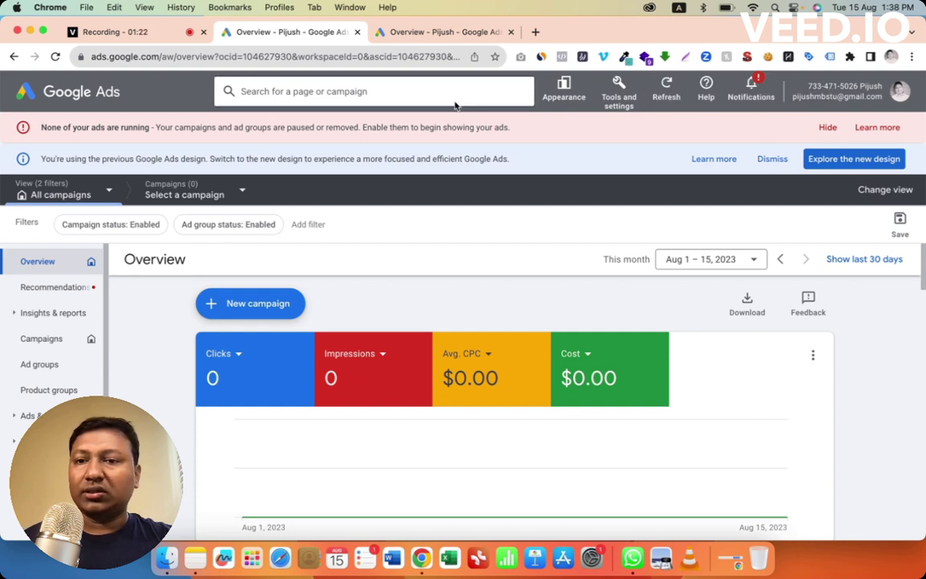
pyautogui.scroll(-1, 39, 382)
pyautogui.scroll(-3, 39, 382)
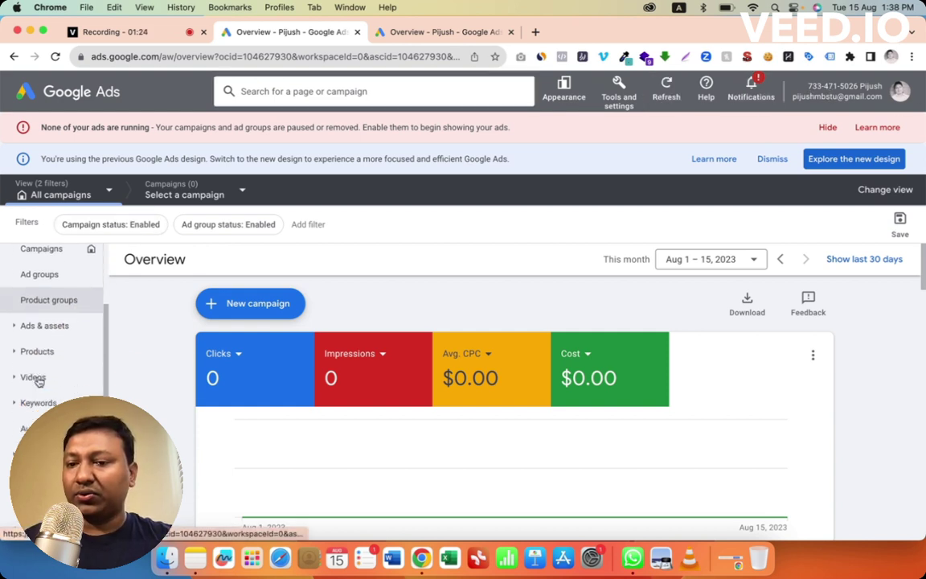
pyautogui.scroll(4, 39, 382)
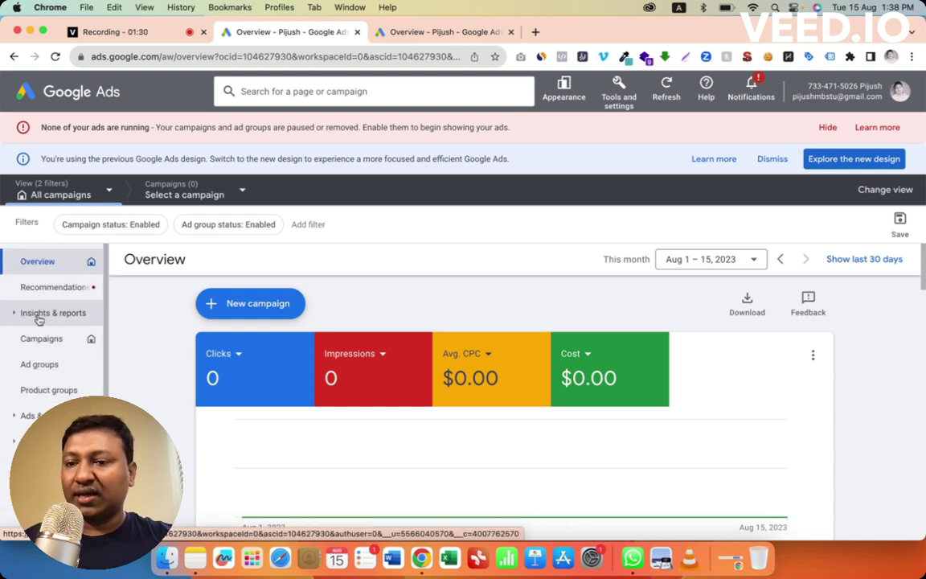
pyautogui.scroll(-4, 37, 316)
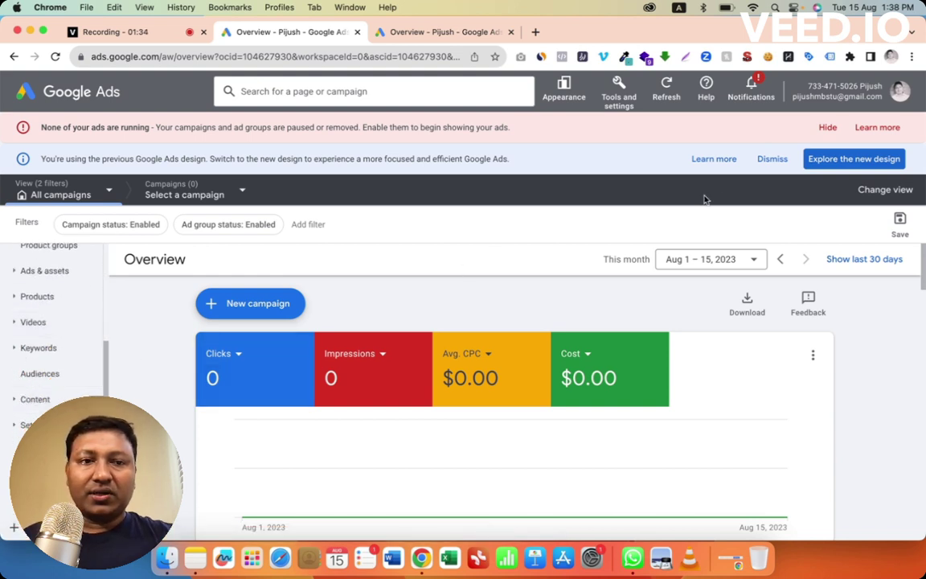
# Step: Switch the second open copy of the account to the new Google Ads design and clear its notices
pyautogui.click(439, 32)
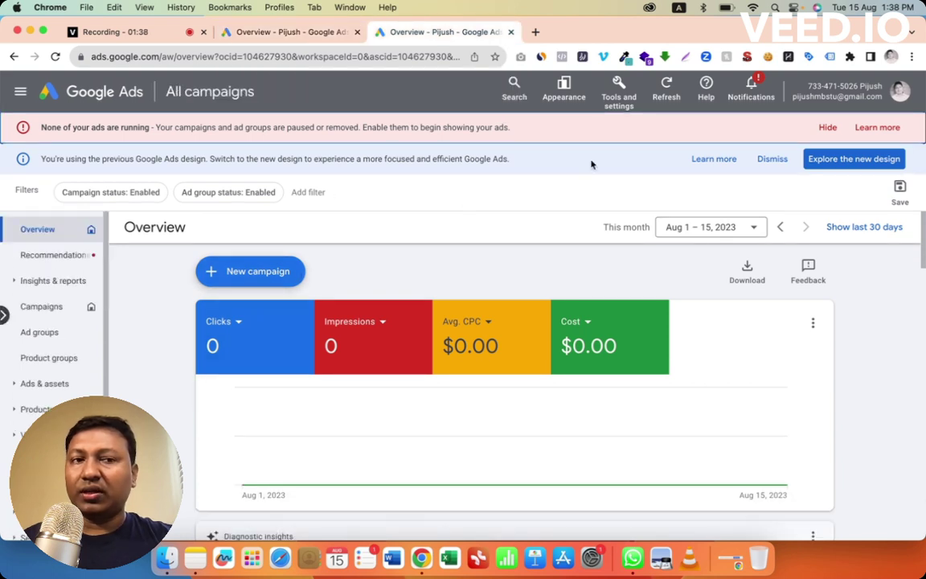
pyautogui.click(829, 128)
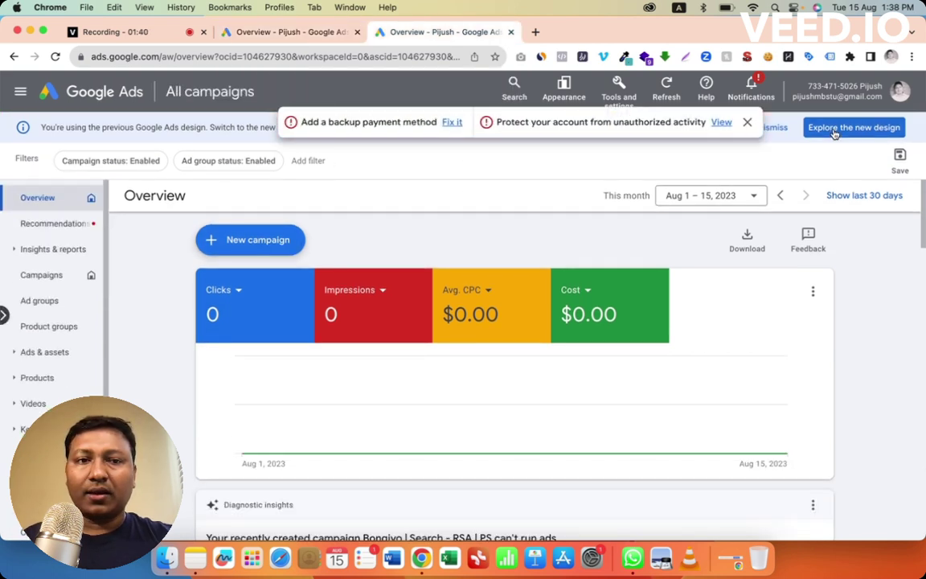
pyautogui.click(312, 34)
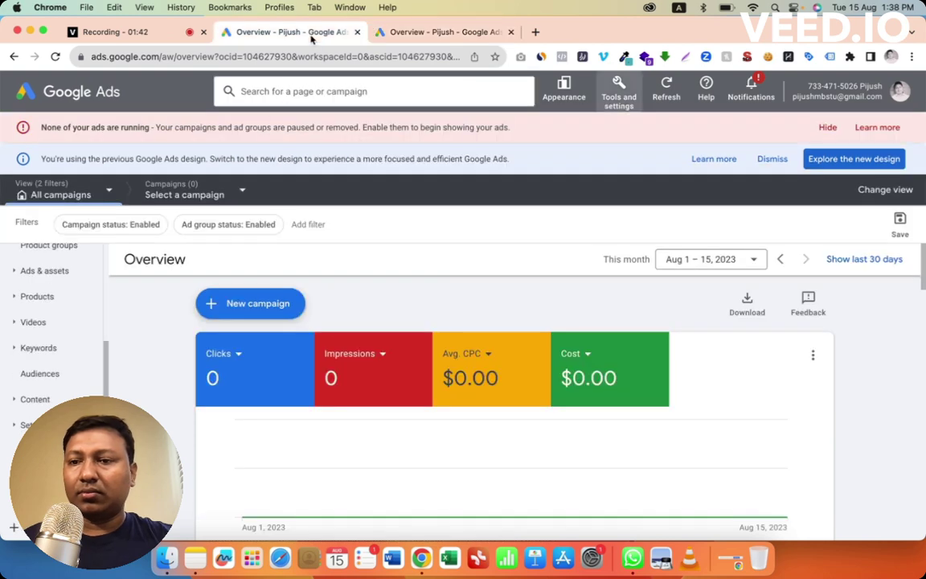
pyautogui.click(424, 33)
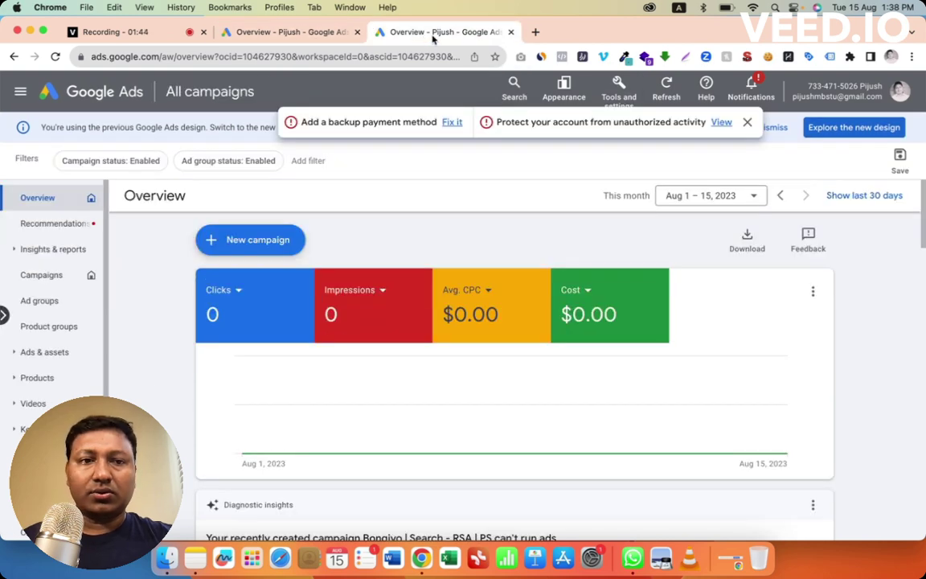
pyautogui.click(833, 128)
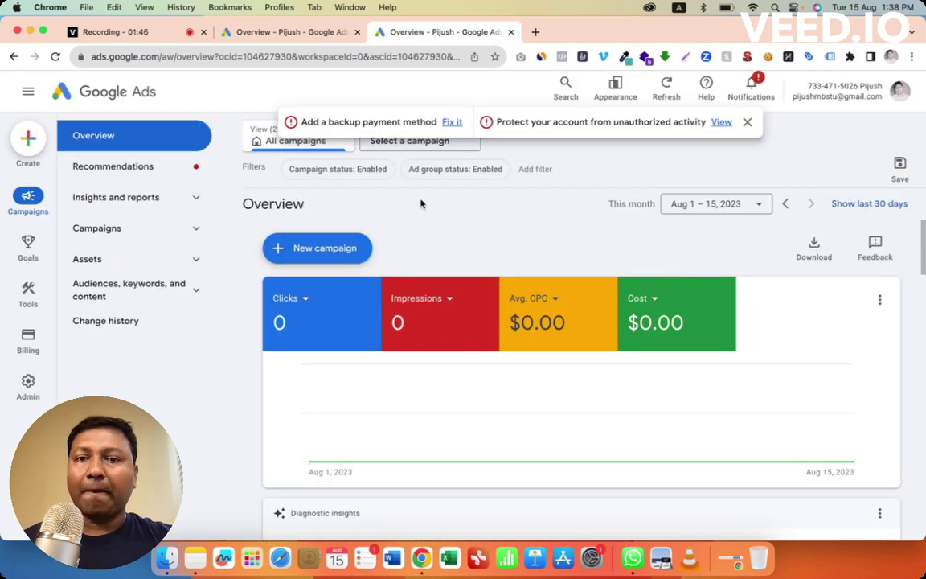
pyautogui.click(749, 123)
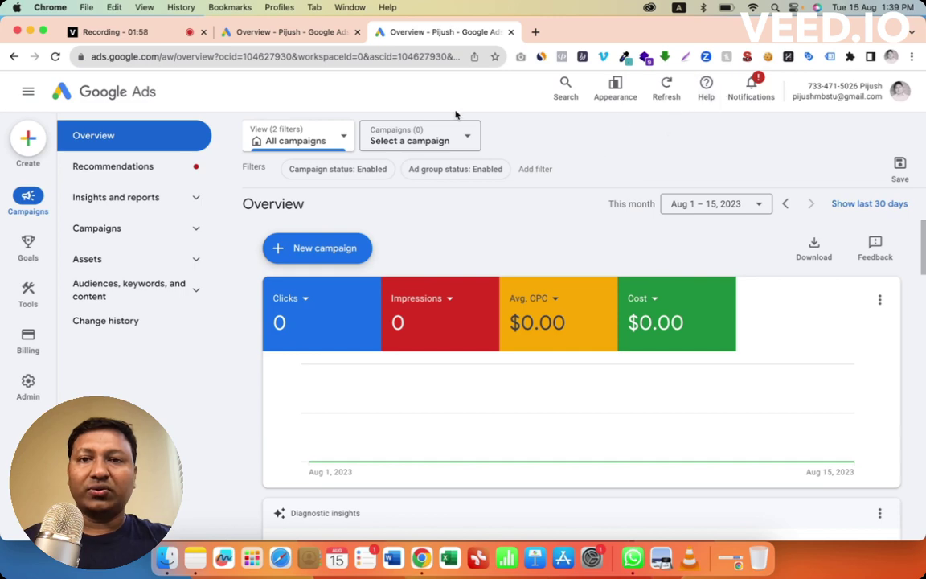
# Step: Compare the Overview page in the previous design with the same page in the new design
pyautogui.click(326, 33)
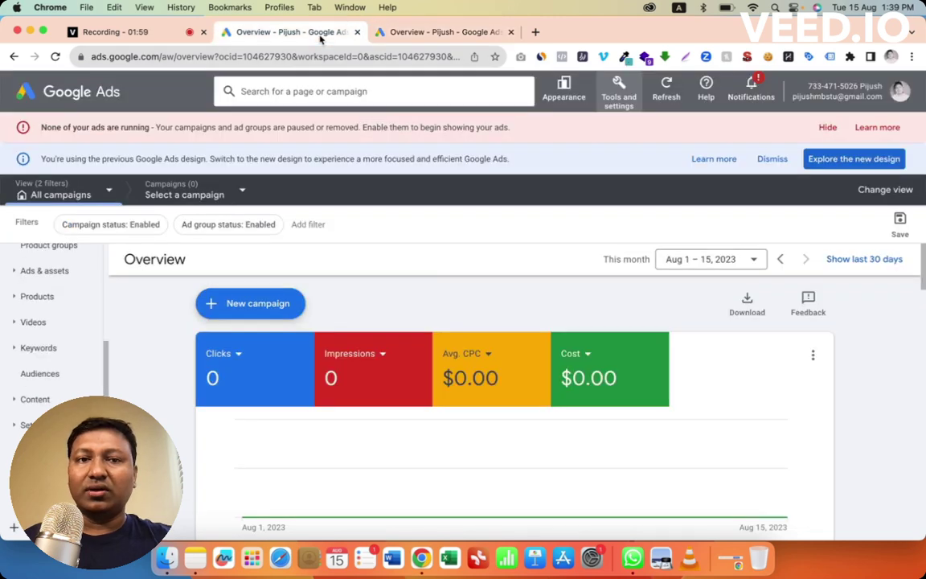
pyautogui.click(432, 36)
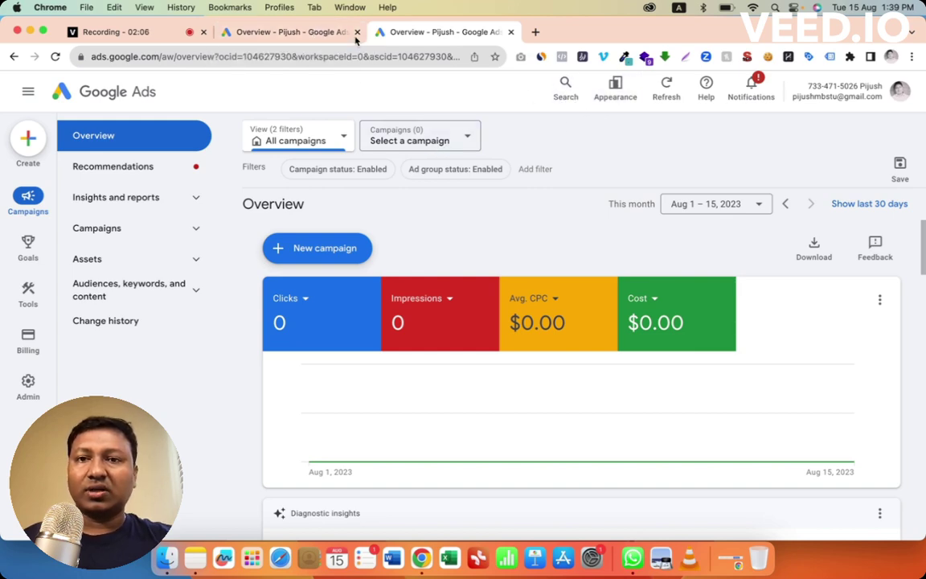
pyautogui.click(306, 32)
pyautogui.click(395, 34)
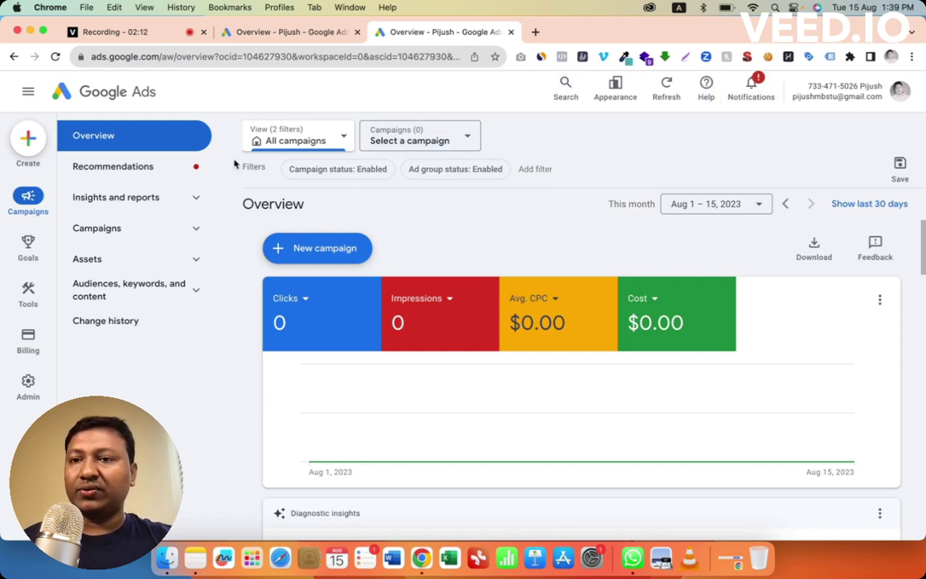
# Step: Collapse and re-expand the new design's navigation menu to see how the Overview page layout adapts
pyautogui.click(28, 94)
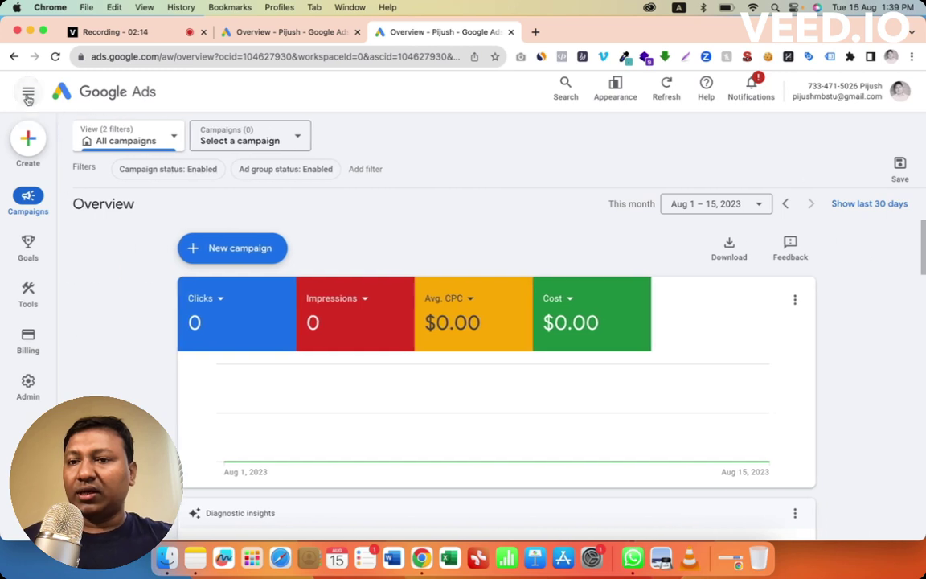
pyautogui.click(28, 94)
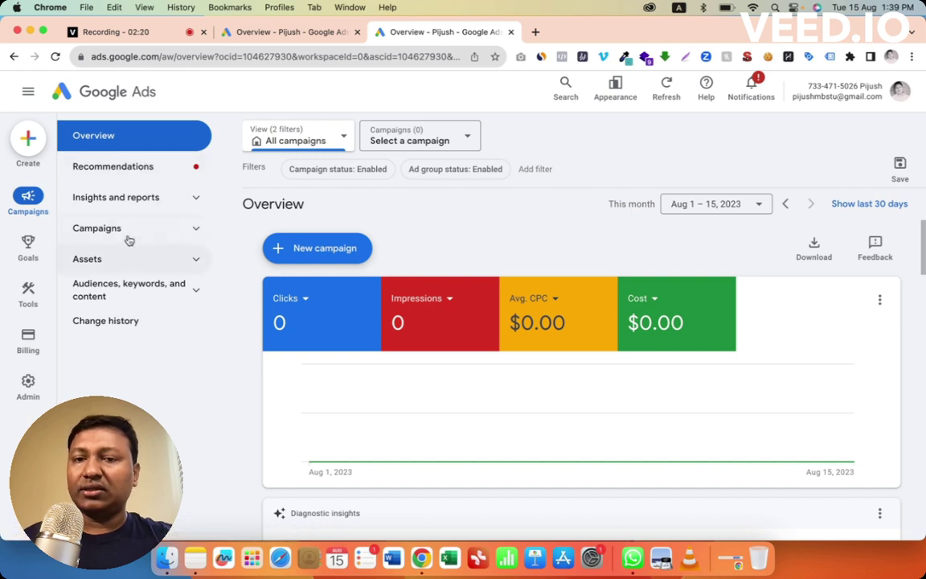
pyautogui.click(29, 92)
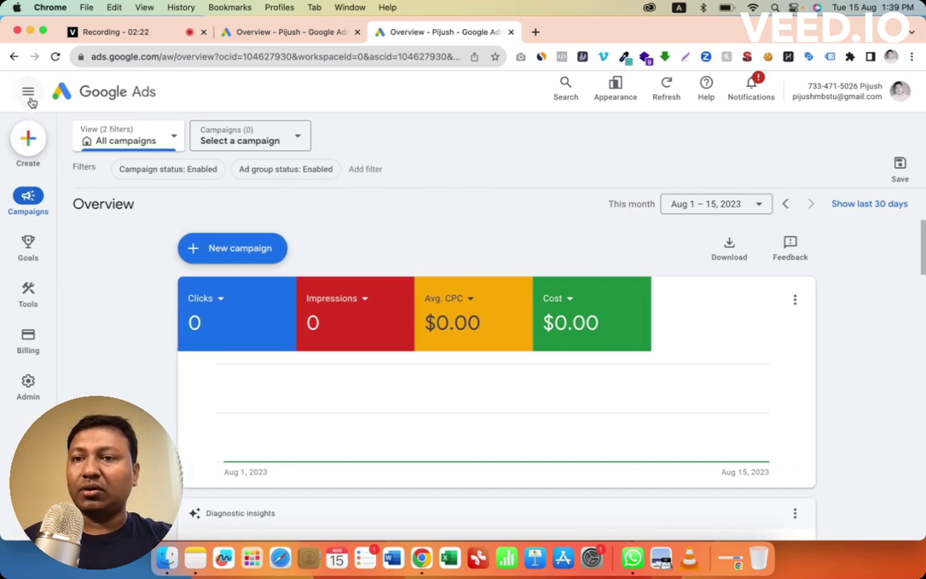
pyautogui.click(28, 92)
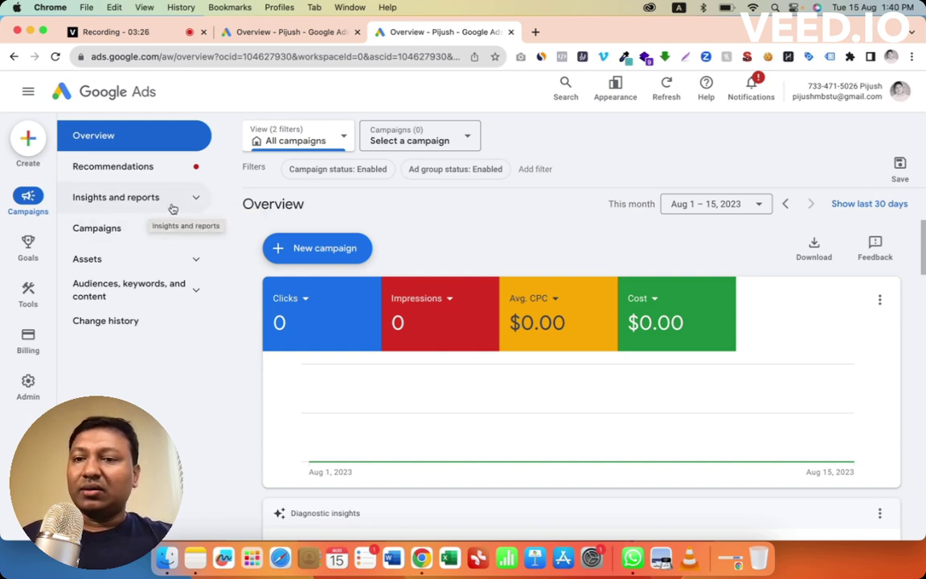
# Step: Compare the Insights and reports entries in the new design with those in the previous design
pyautogui.click(172, 208)
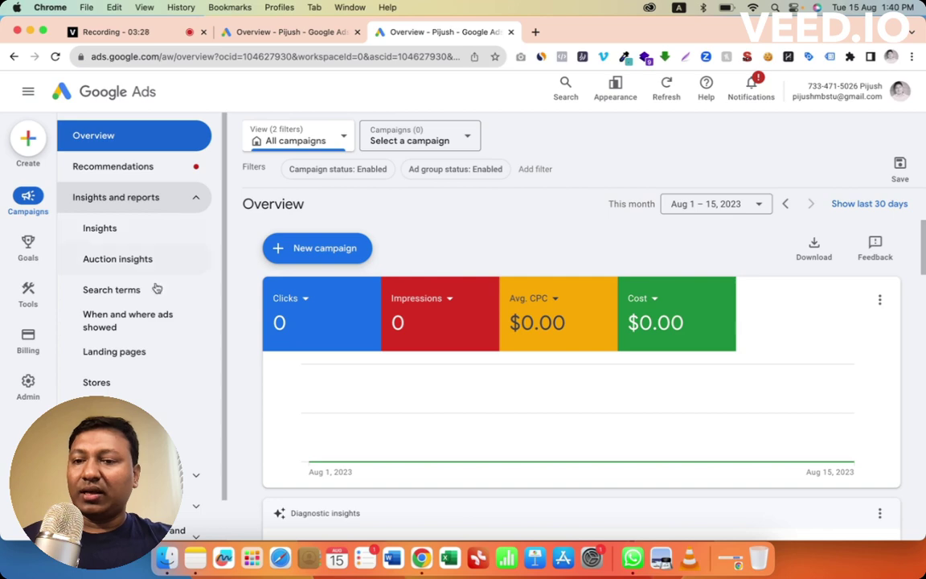
pyautogui.click(292, 30)
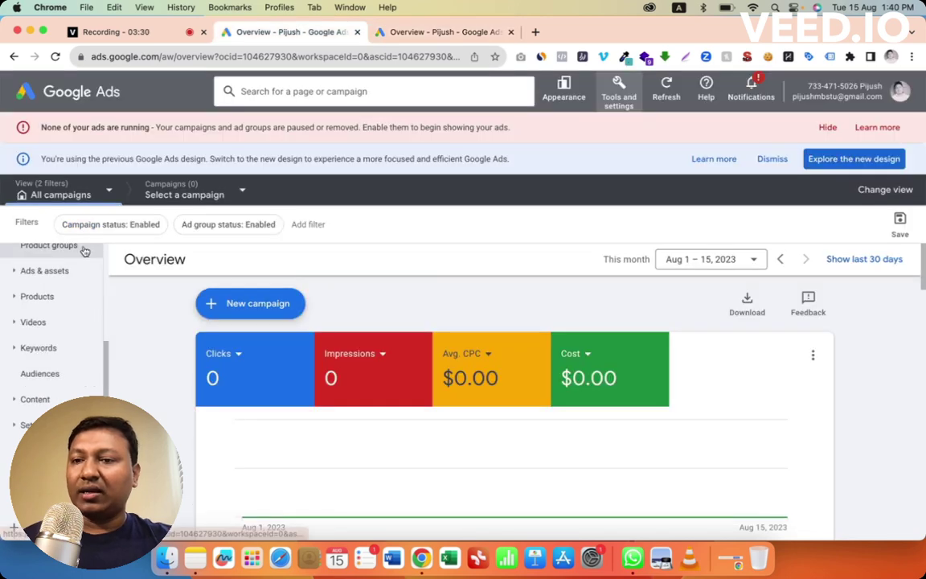
pyautogui.scroll(5, 62, 334)
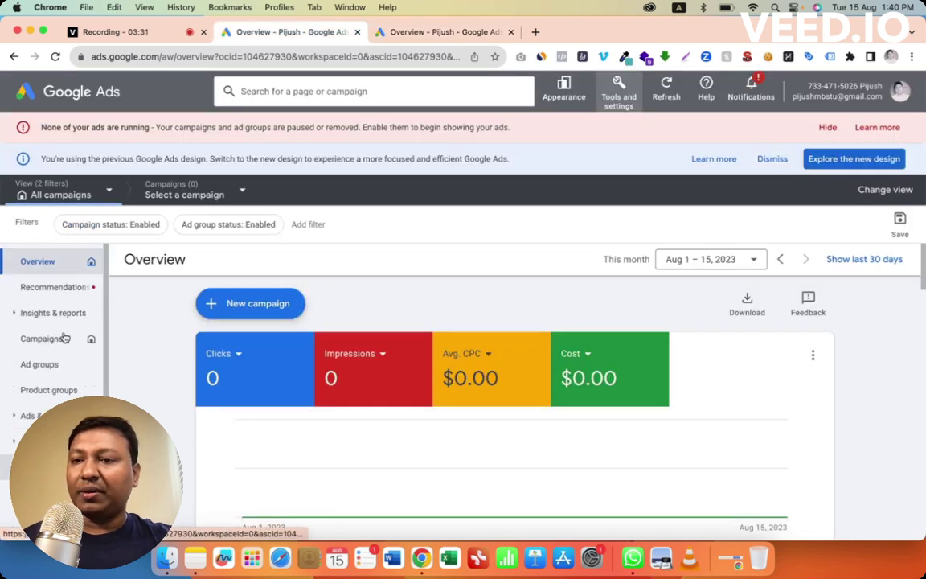
pyautogui.click(17, 315)
pyautogui.scroll(-2, 55, 370)
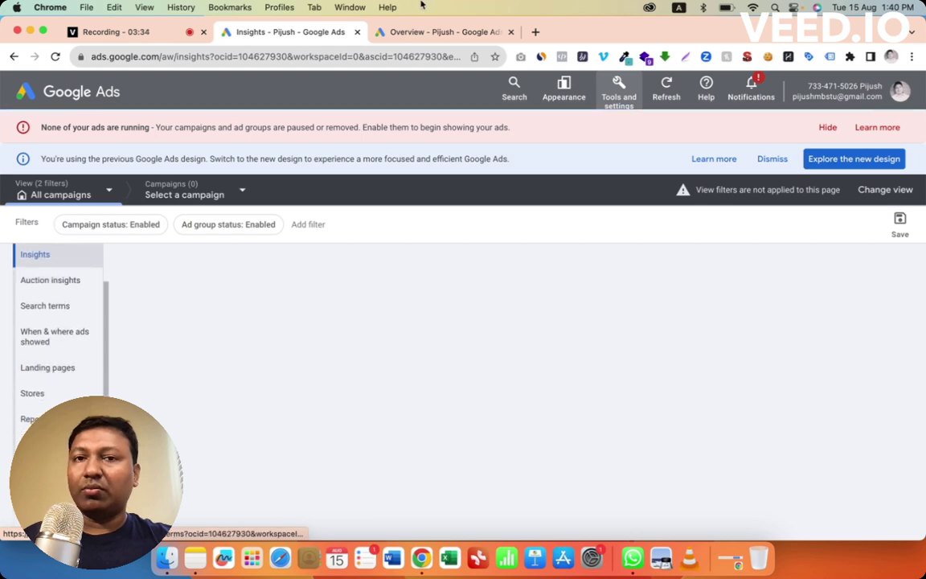
pyautogui.click(407, 31)
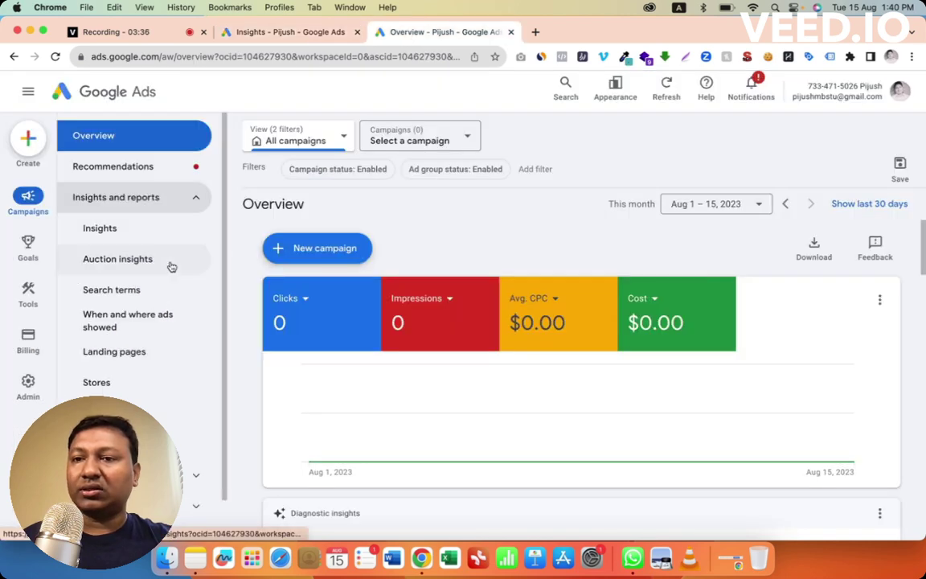
# Step: Collapse Insights and reports in the new design, and examine the Campaigns section's entries against the previous design
pyautogui.click(31, 91)
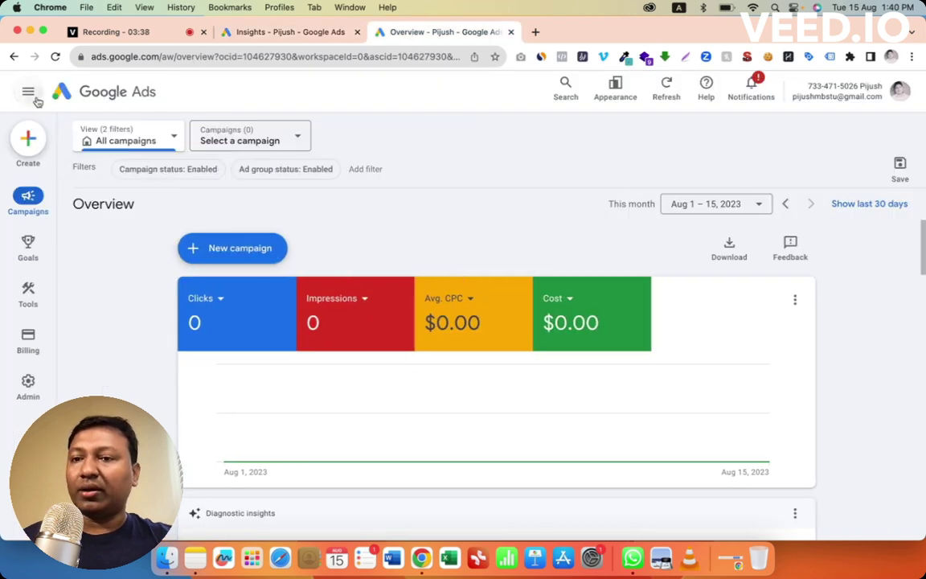
pyautogui.click(32, 95)
pyautogui.click(200, 198)
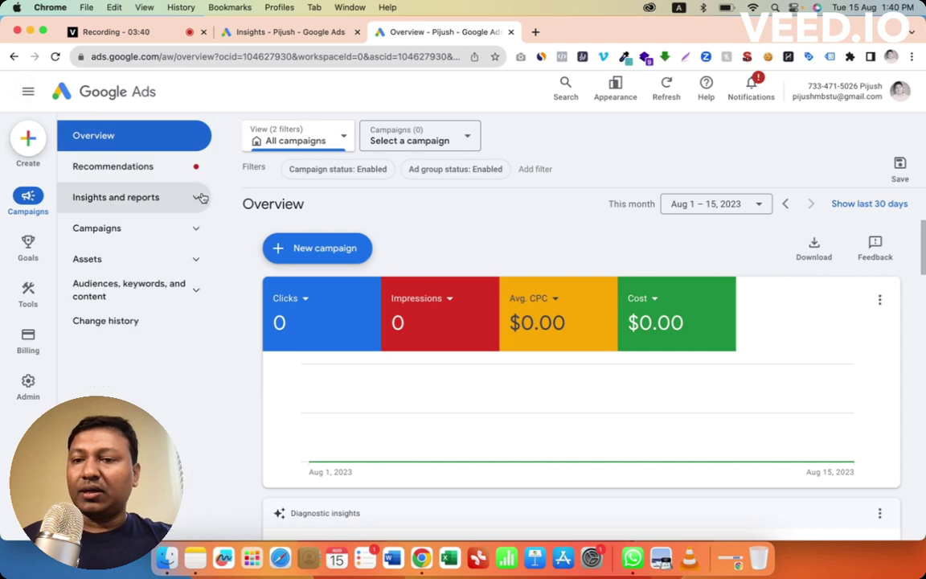
pyautogui.click(197, 231)
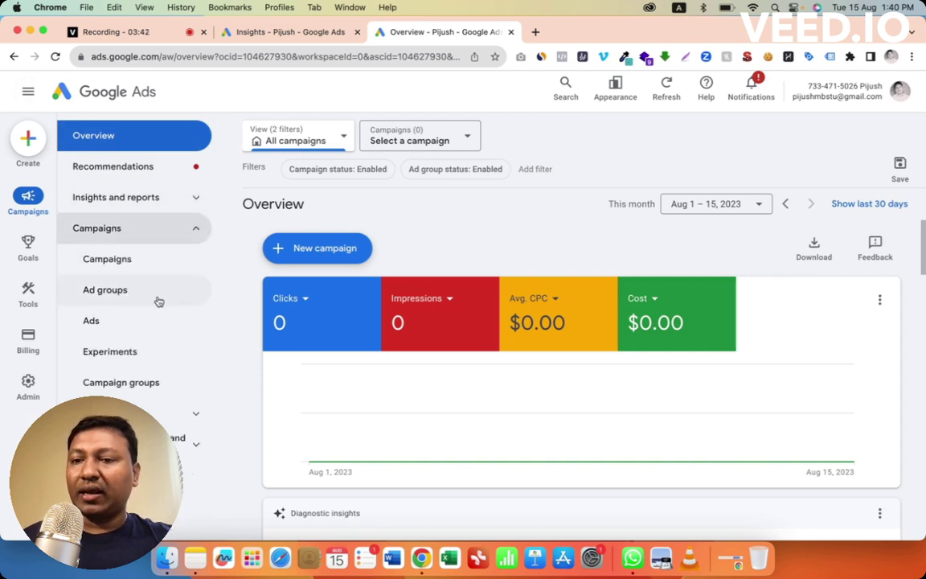
pyautogui.click(196, 231)
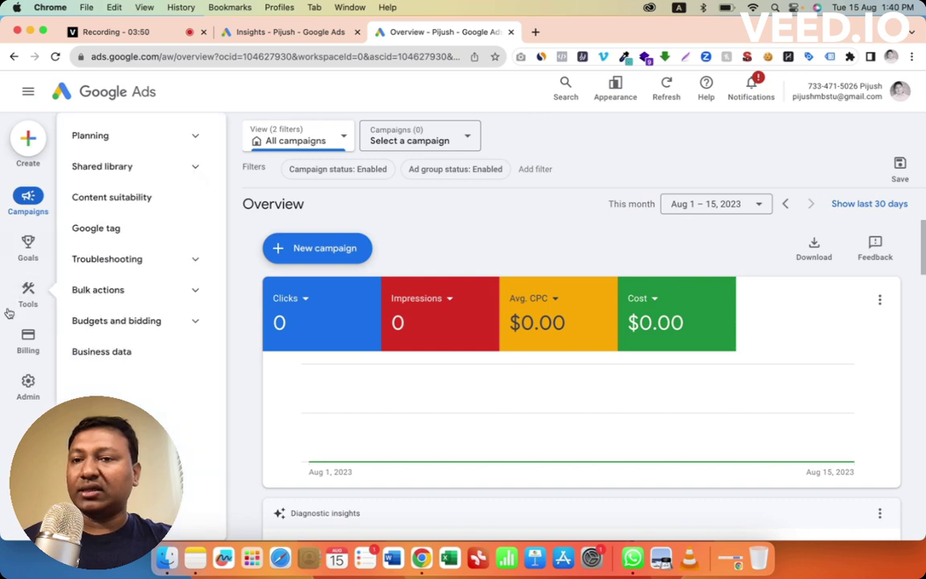
pyautogui.click(298, 33)
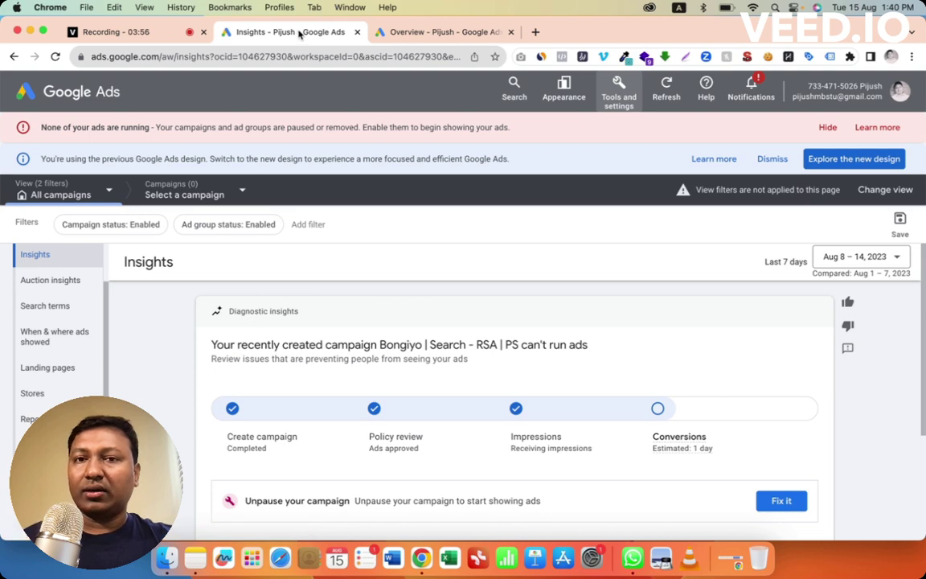
pyautogui.click(393, 32)
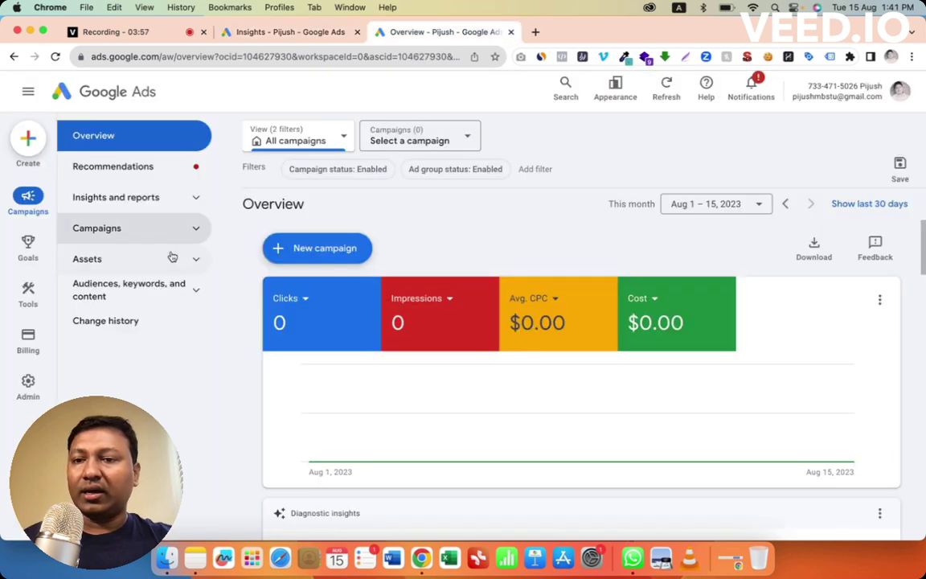
# Step: Hide the navigation menu's section list and review the Overview page's campaign diagnostics and summary cards
pyautogui.click(28, 95)
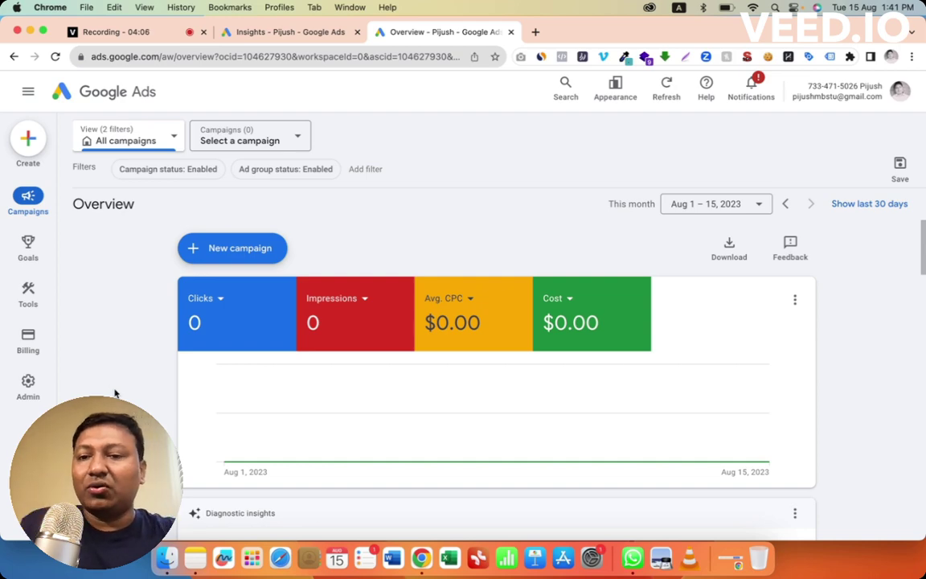
pyautogui.scroll(-5, 110, 363)
pyautogui.scroll(-4, 110, 364)
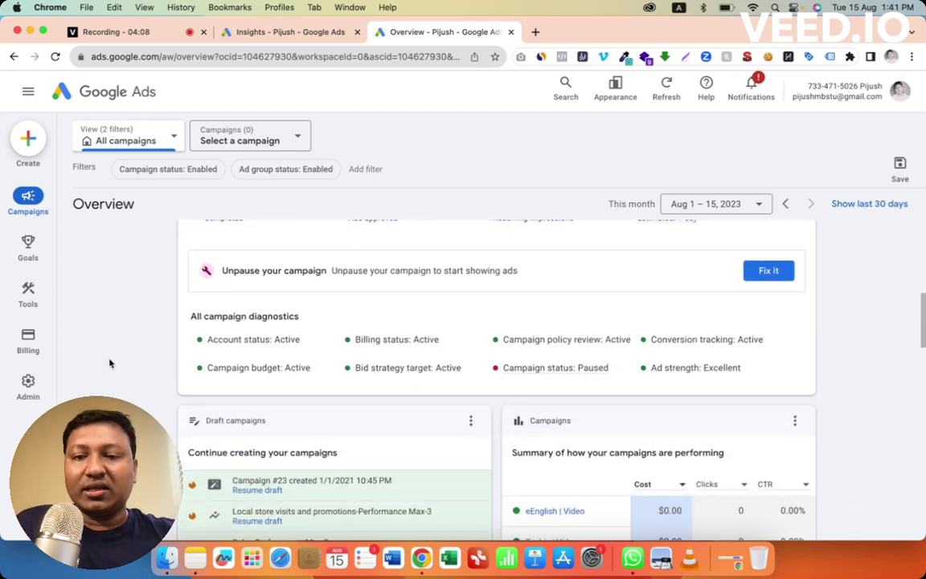
pyautogui.scroll(2, 110, 363)
pyautogui.scroll(5, 110, 363)
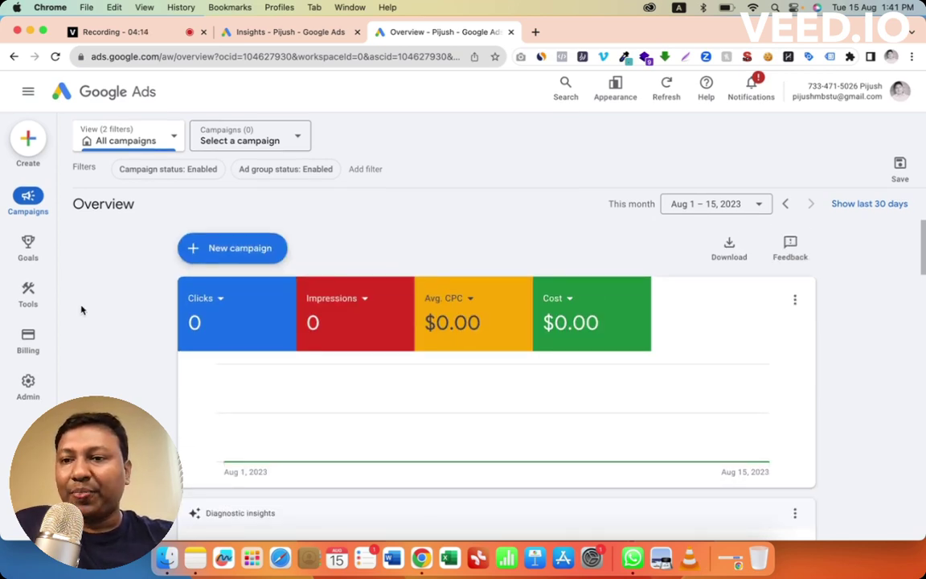
pyautogui.moveTo(64, 273)
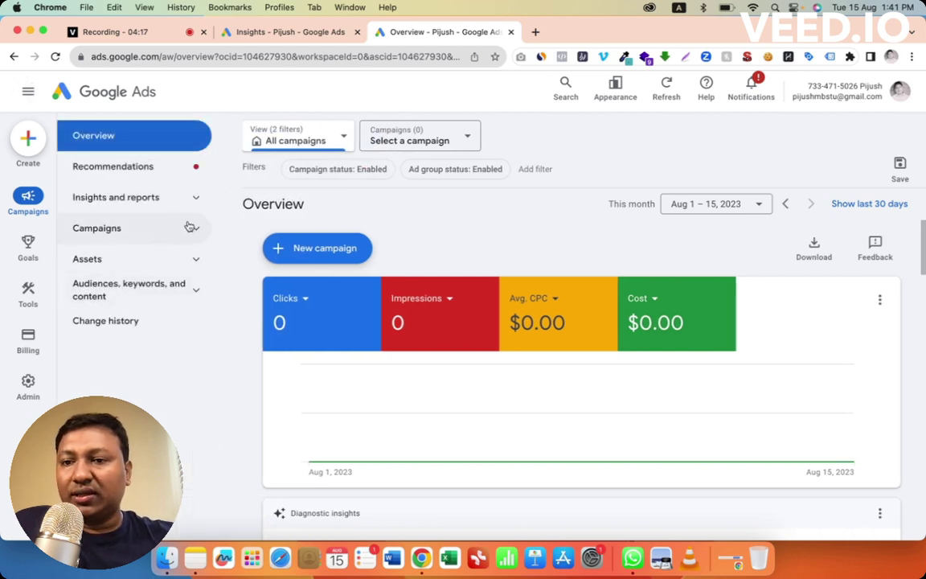
# Step: Expand the Assets and Campaigns sections in the new design's navigation to examine their entries
pyautogui.click(189, 263)
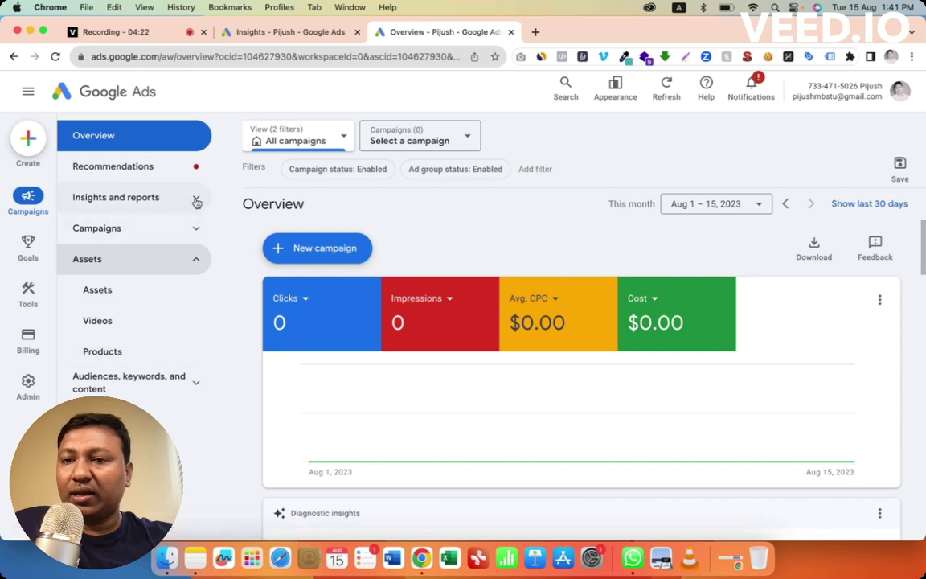
pyautogui.click(193, 230)
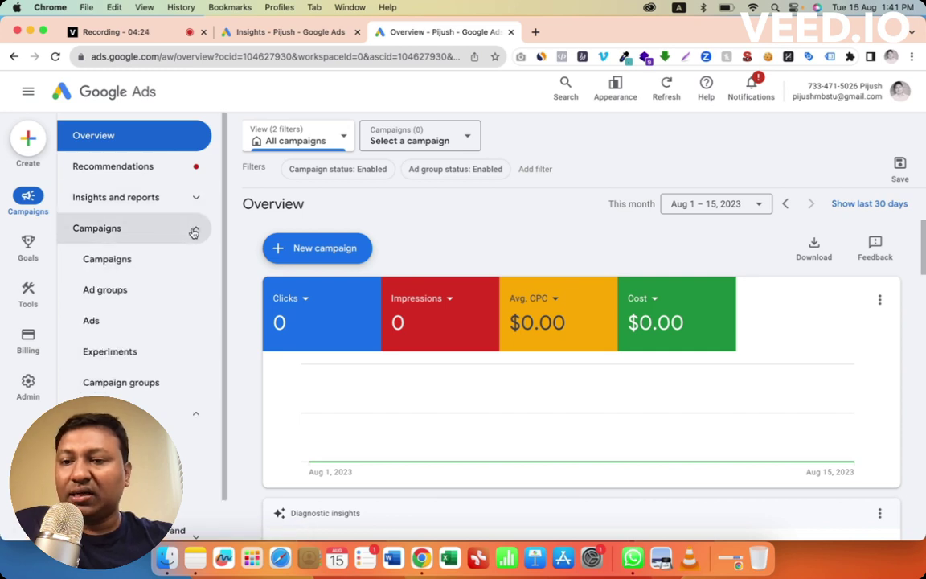
pyautogui.click(193, 231)
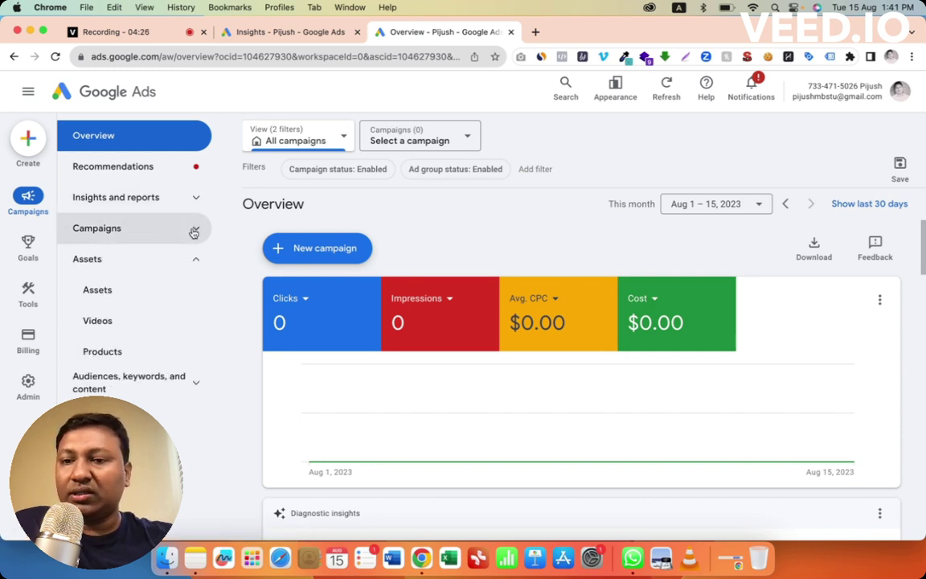
pyautogui.click(195, 234)
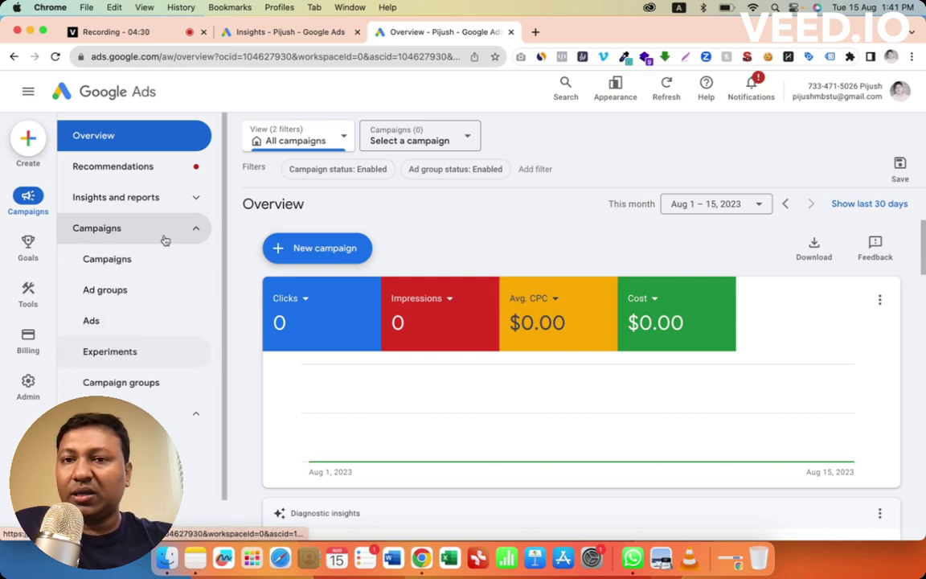
# Step: Review the previous design's navigation entries from Campaigns to Settings, and collapse its Insights & reports section
pyautogui.click(270, 34)
pyautogui.scroll(-5, 16, 402)
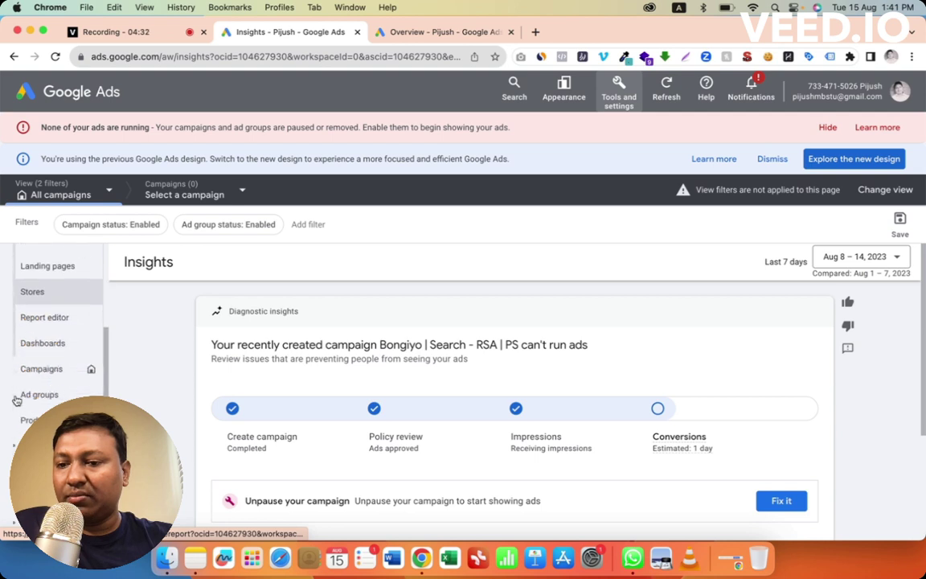
pyautogui.scroll(-3, 16, 401)
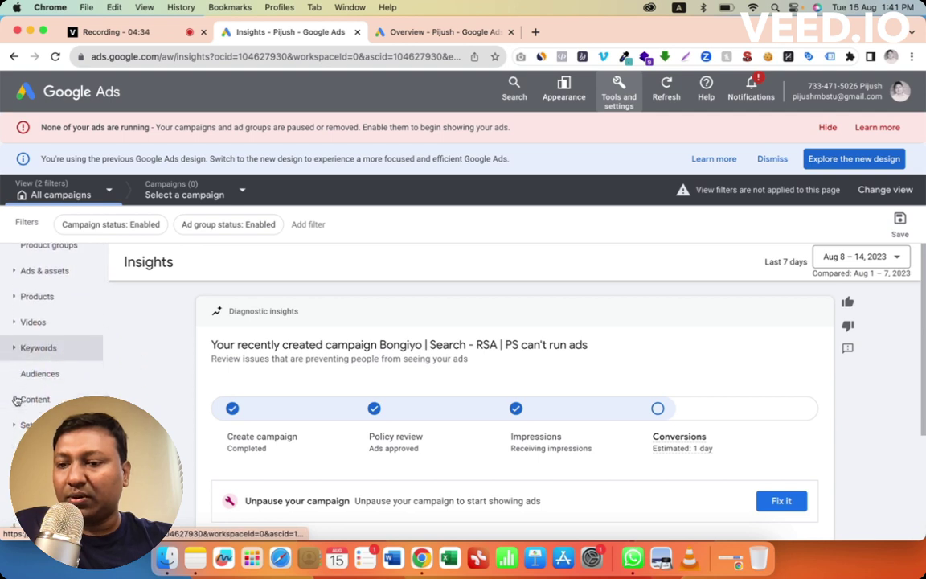
pyautogui.scroll(2, 16, 401)
pyautogui.scroll(8, 16, 401)
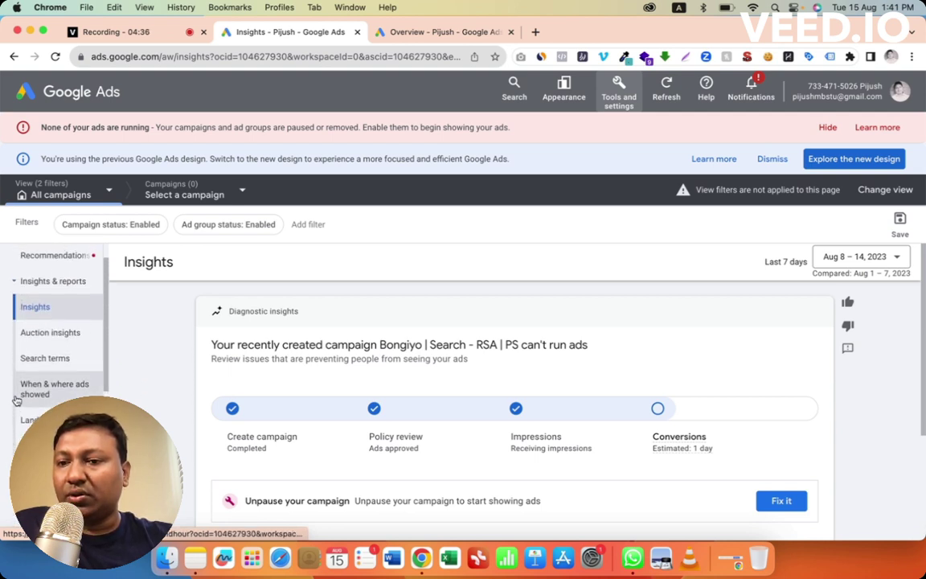
pyautogui.click(16, 315)
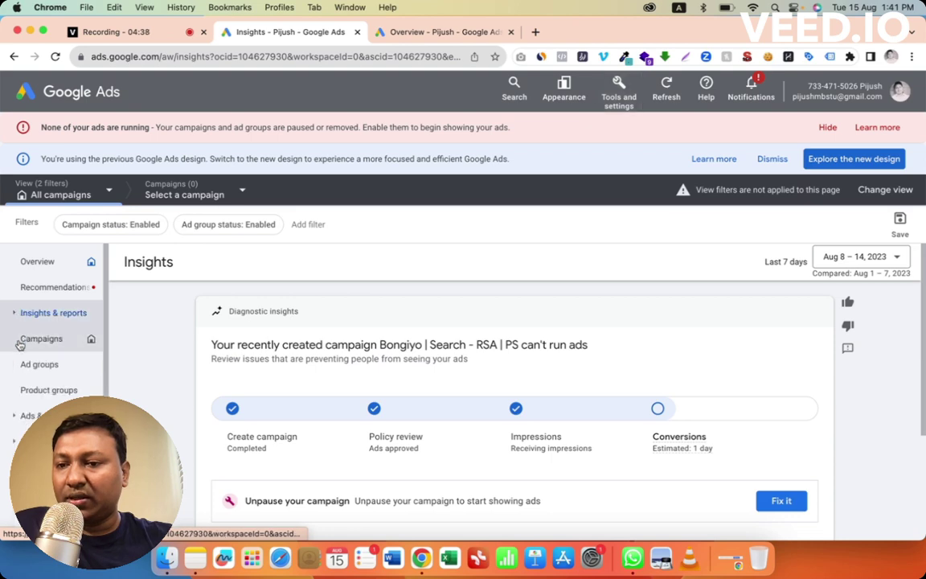
# Step: In the new design, collapse Campaigns and Assets, and expand Audiences, keywords, and content to view its entries
pyautogui.click(426, 33)
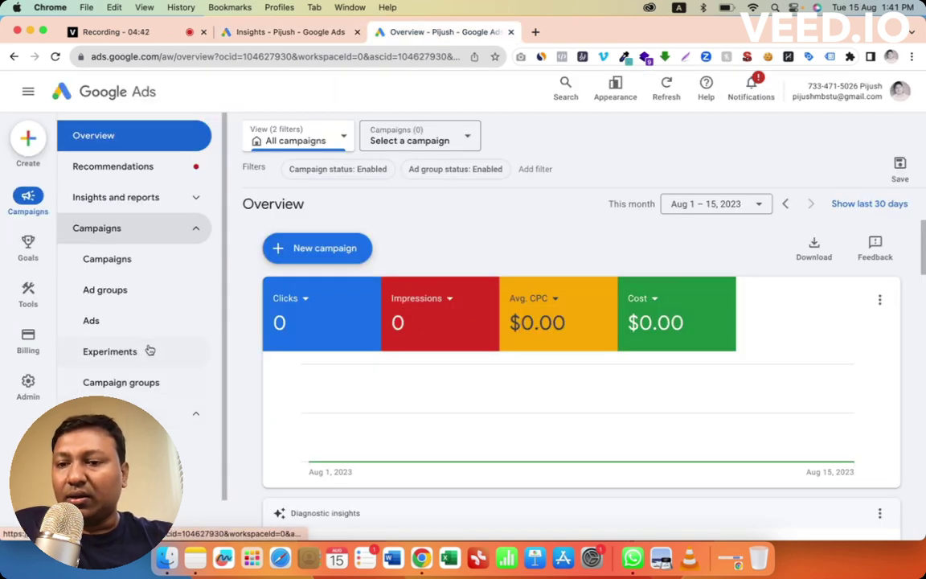
pyautogui.scroll(-2, 152, 347)
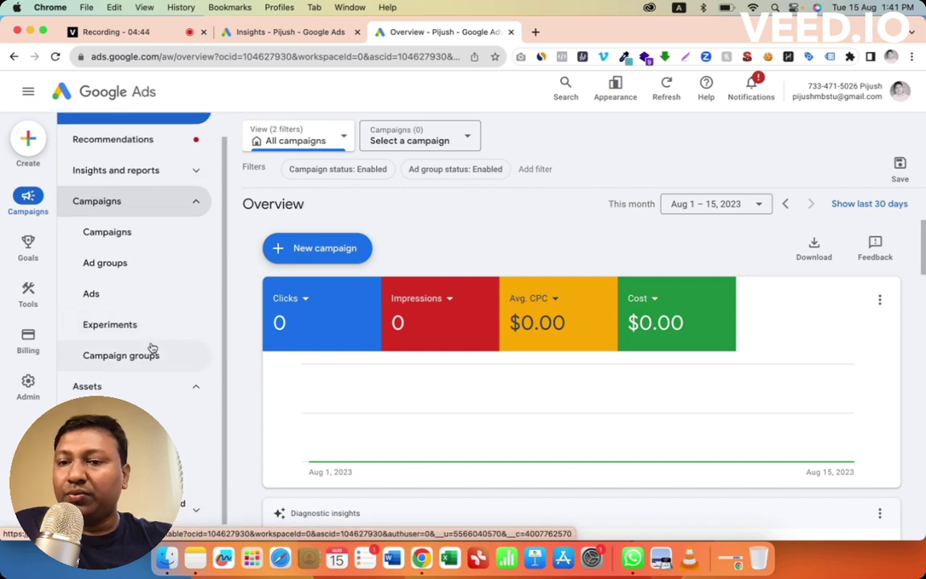
pyautogui.click(194, 185)
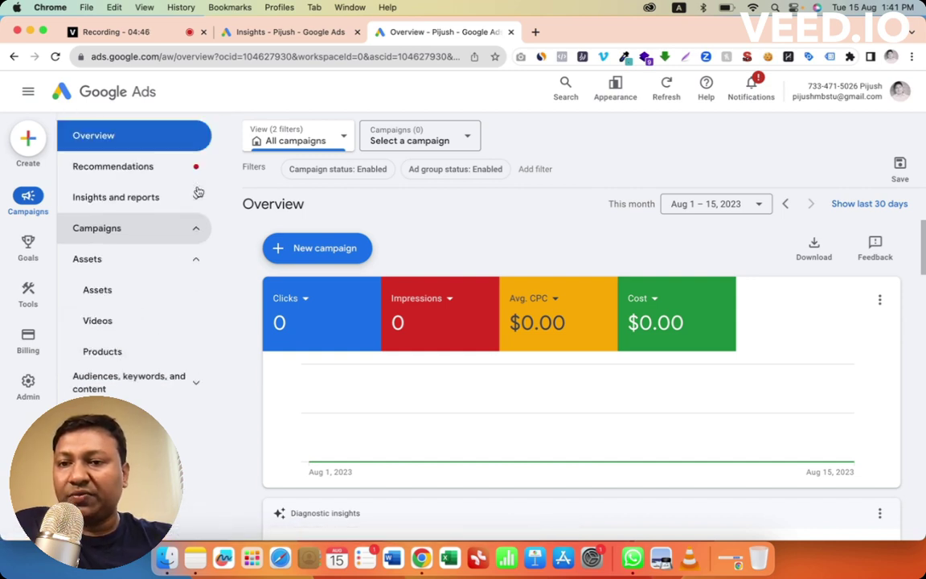
pyautogui.click(194, 262)
pyautogui.click(194, 293)
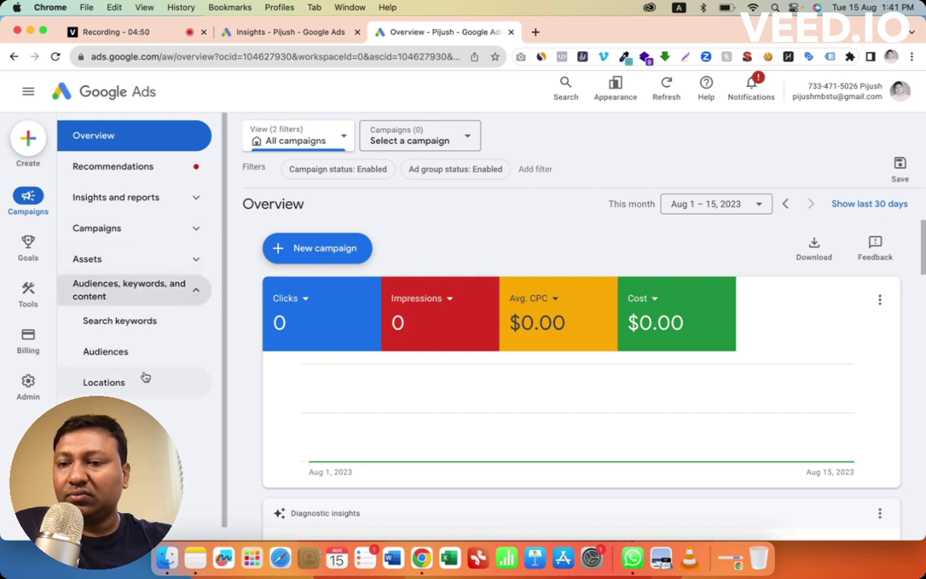
pyautogui.scroll(-1, 146, 377)
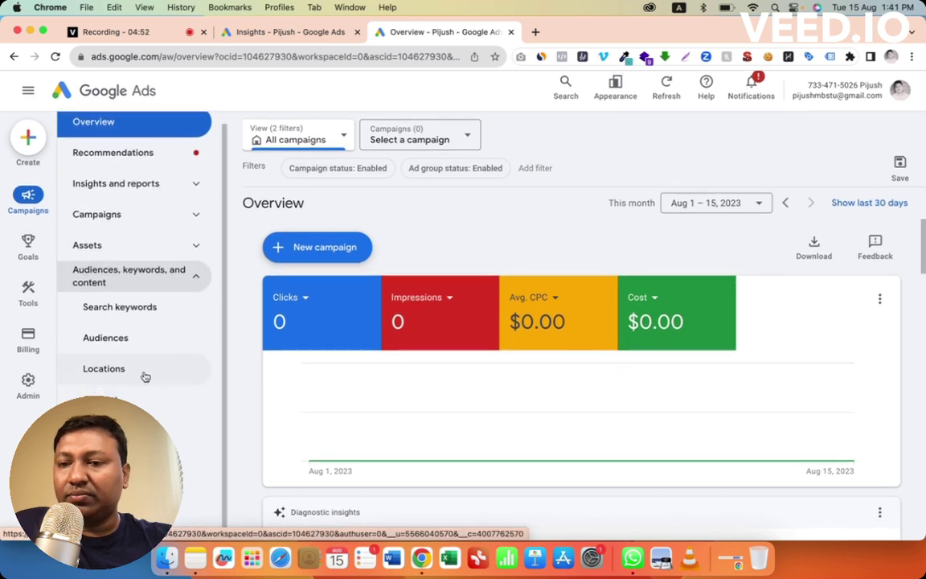
# Step: Compare the previous design's separate Keywords, Audiences and Content entries with the new design's combined section
pyautogui.click(298, 34)
pyautogui.scroll(-1, 52, 362)
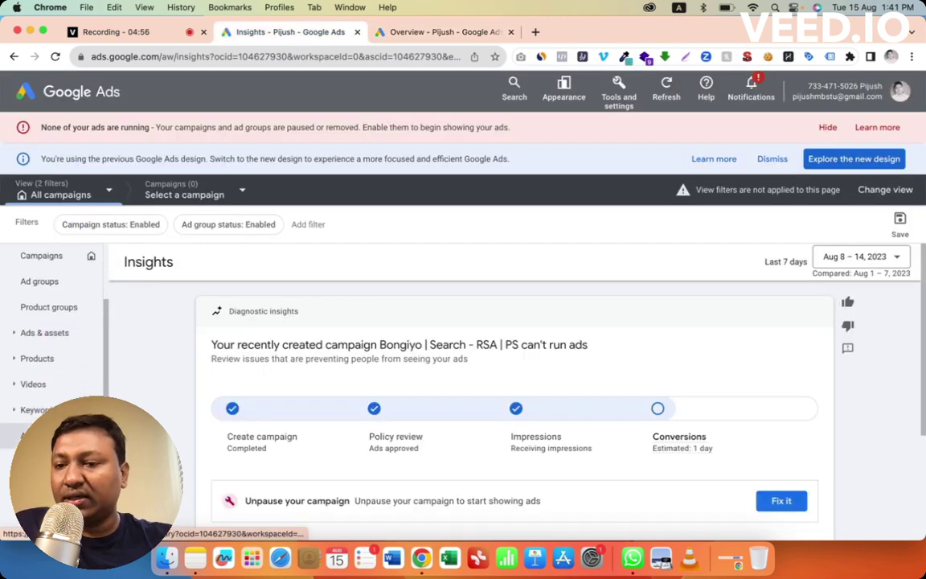
pyautogui.scroll(-4, 56, 386)
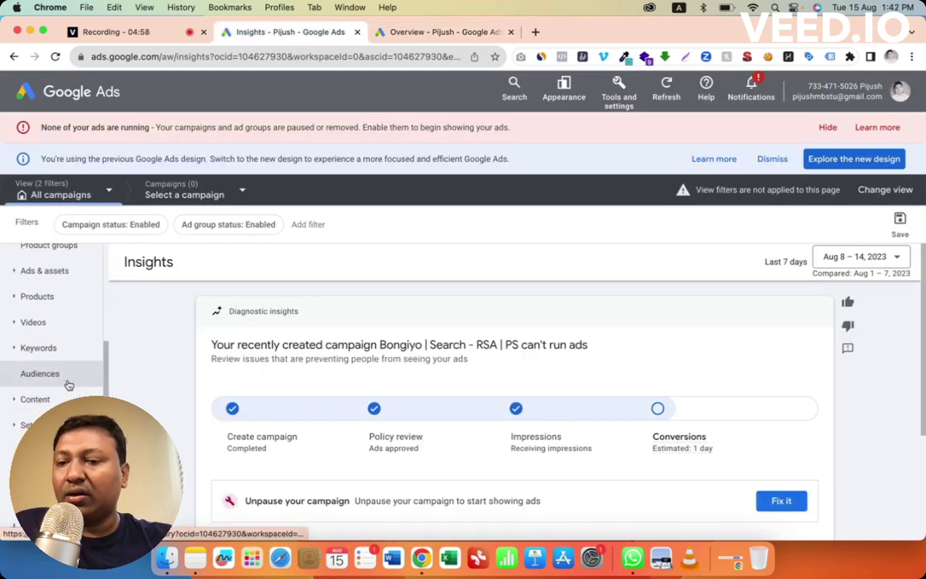
pyautogui.click(425, 33)
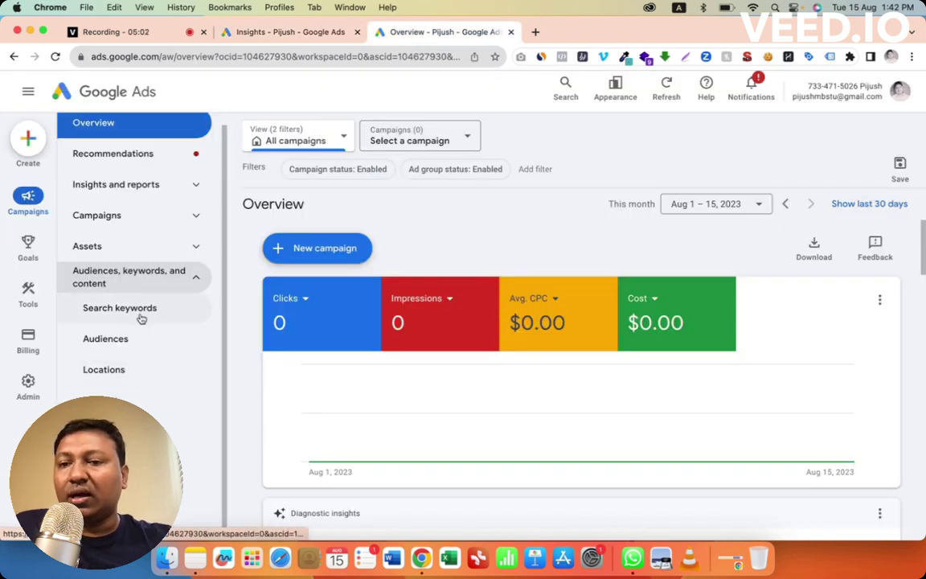
pyautogui.scroll(1, 141, 318)
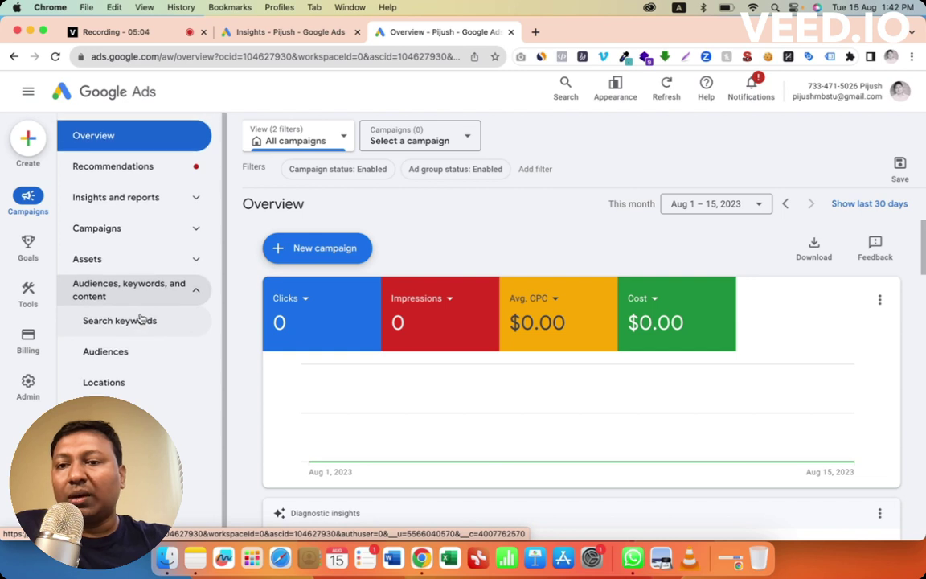
# Step: Expand Campaigns in the new design to review its grouped entries, and collapse it again
pyautogui.click(197, 232)
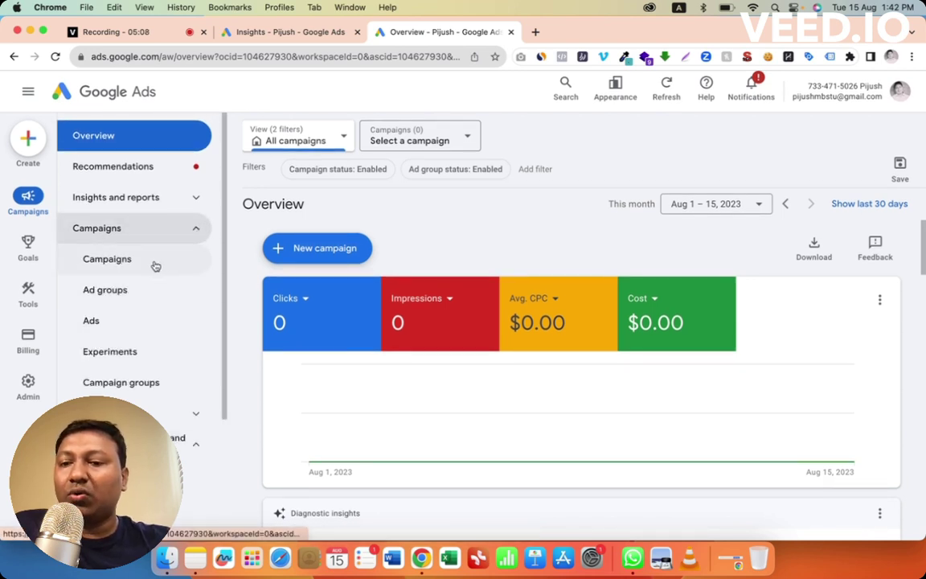
pyautogui.scroll(-3, 155, 266)
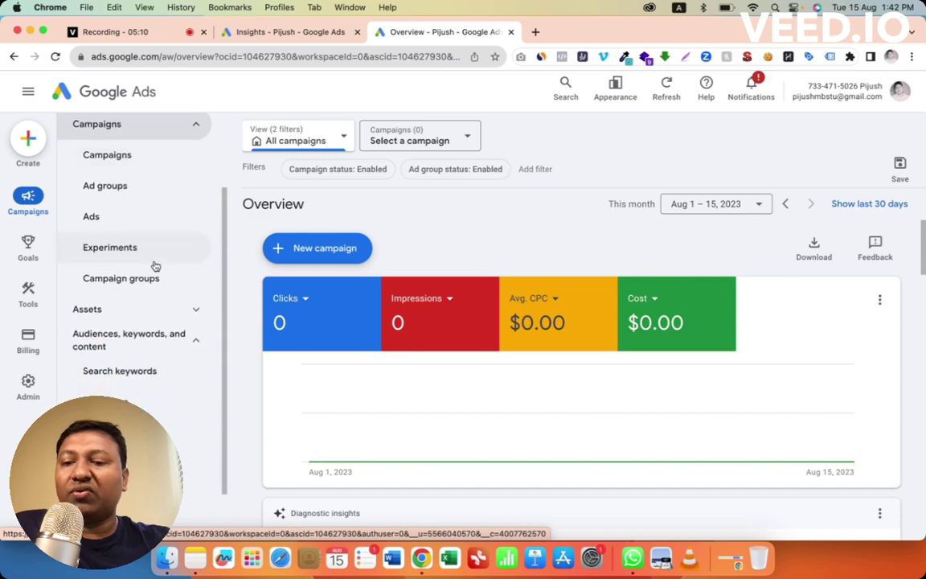
pyautogui.scroll(3, 155, 266)
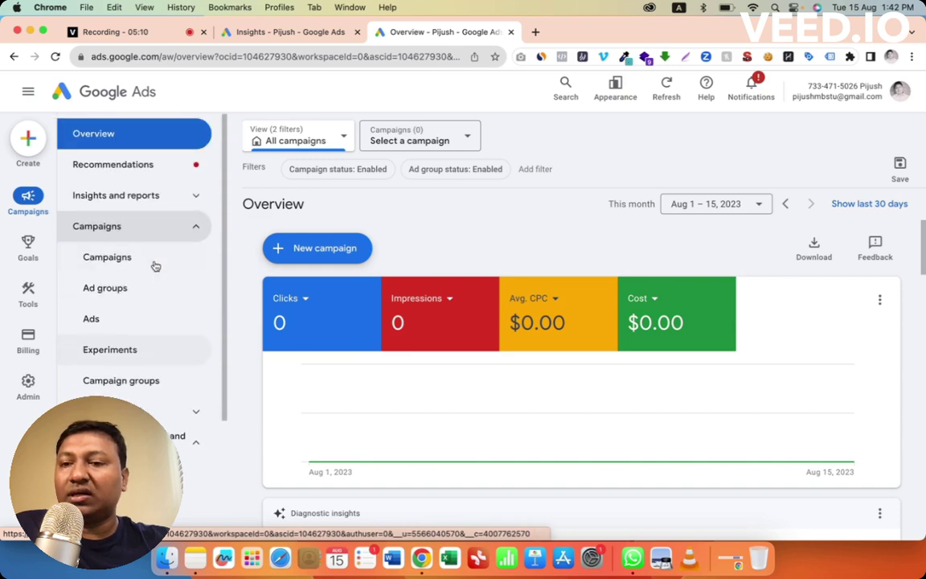
pyautogui.click(195, 227)
# Step: Expand Keywords in the previous design, compare its entries with the new design's Audiences, keywords, and content section, and collapse Keywords
pyautogui.click(302, 30)
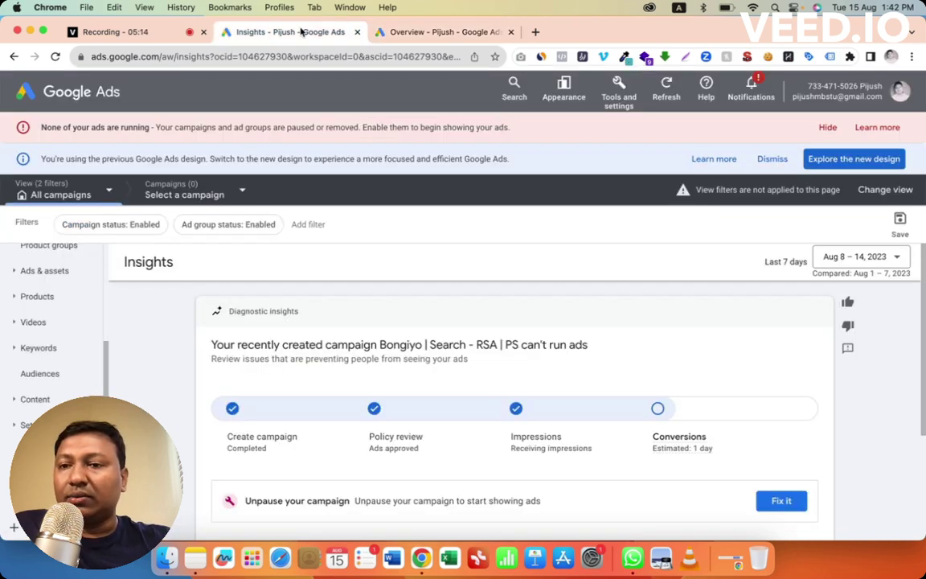
pyautogui.scroll(3, 40, 358)
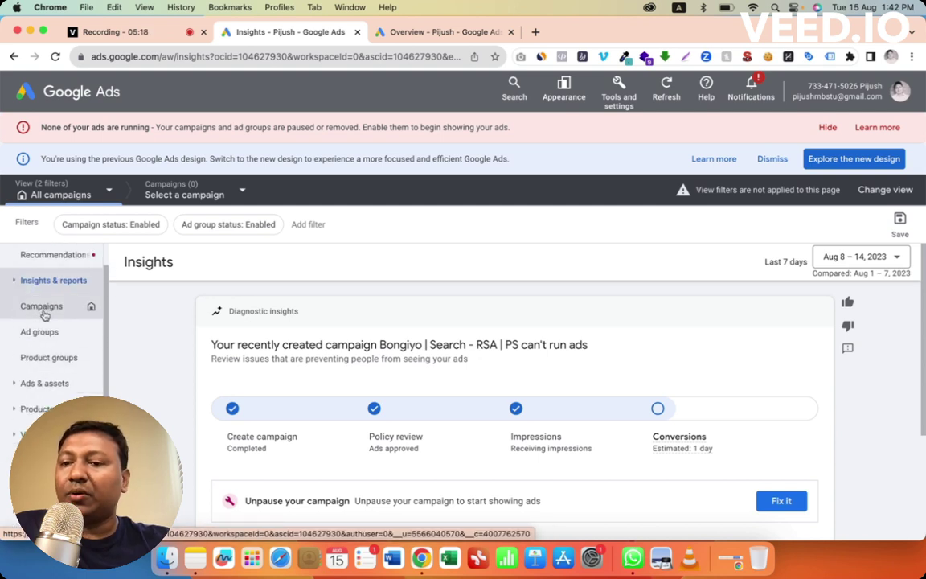
pyautogui.scroll(-2, 49, 354)
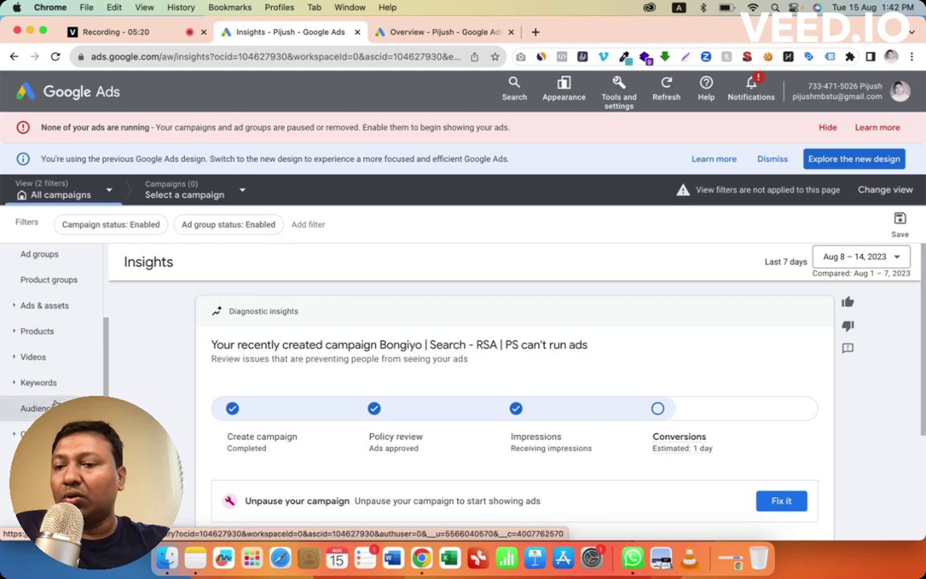
pyautogui.scroll(-1, 54, 403)
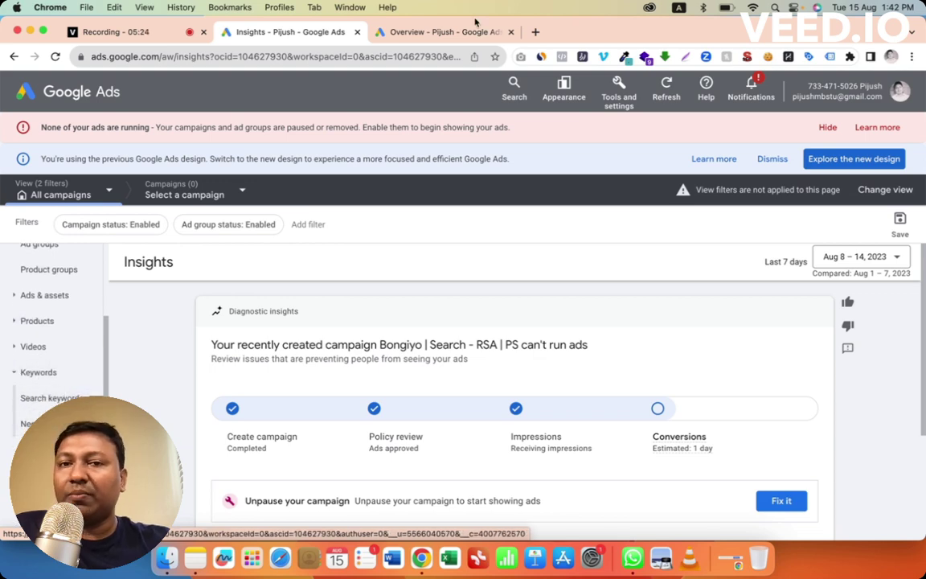
pyautogui.click(443, 32)
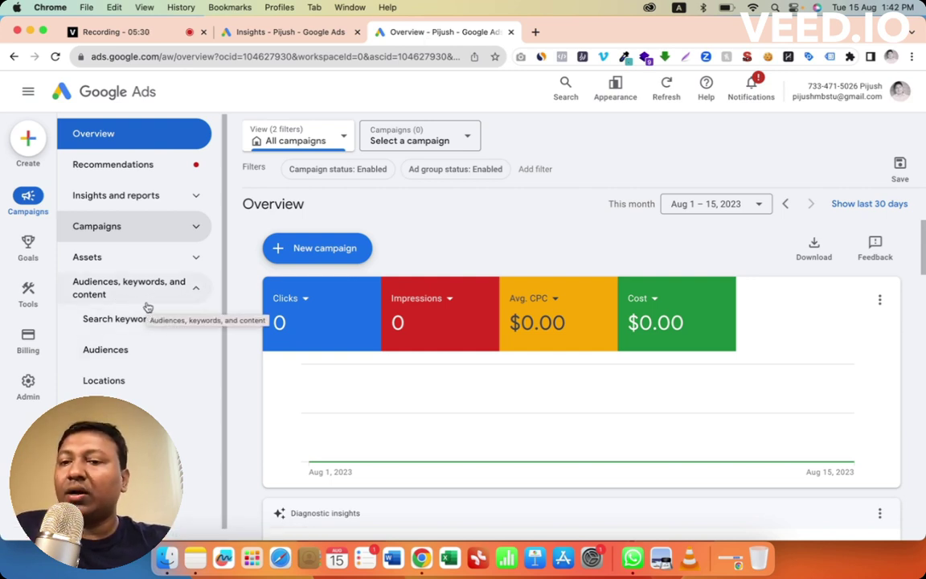
pyautogui.click(283, 32)
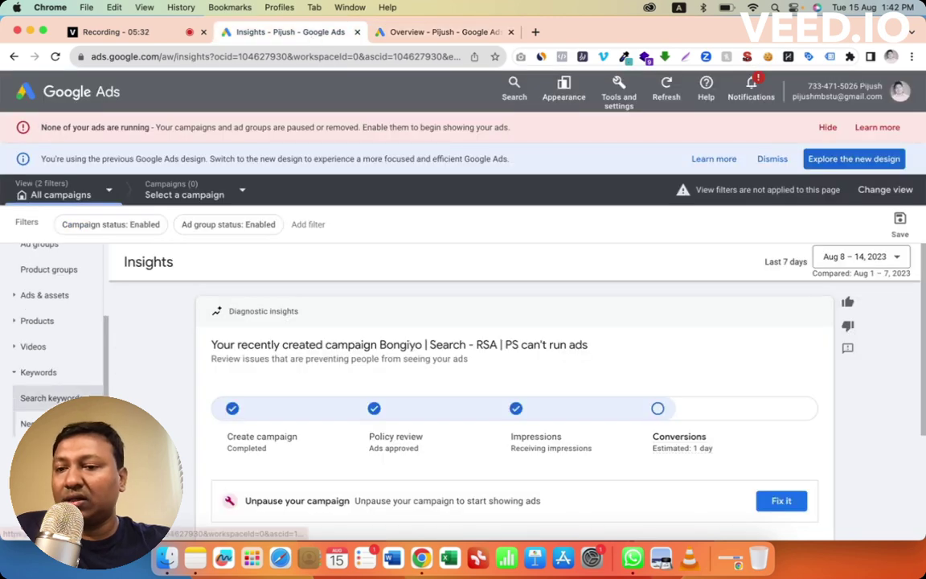
pyautogui.click(16, 373)
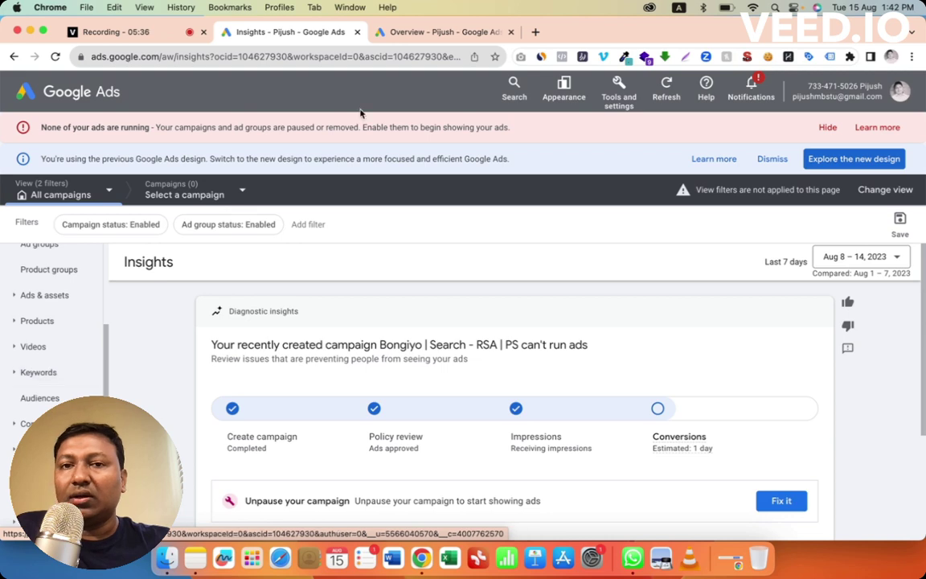
# Step: Check the new design's audience, location and content entries against the previous design, and collapse Audiences, keywords, and content
pyautogui.click(378, 35)
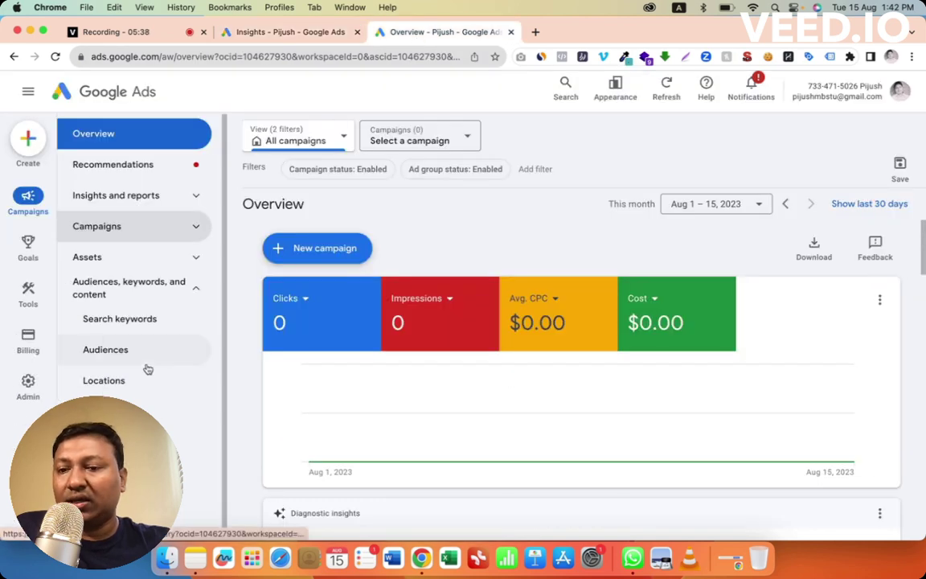
pyautogui.scroll(-1, 147, 368)
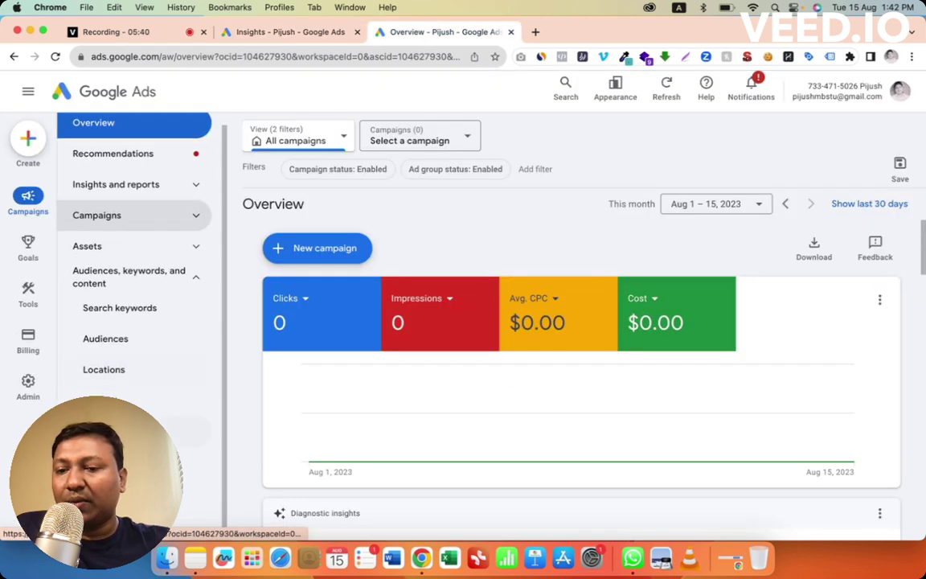
pyautogui.click(292, 36)
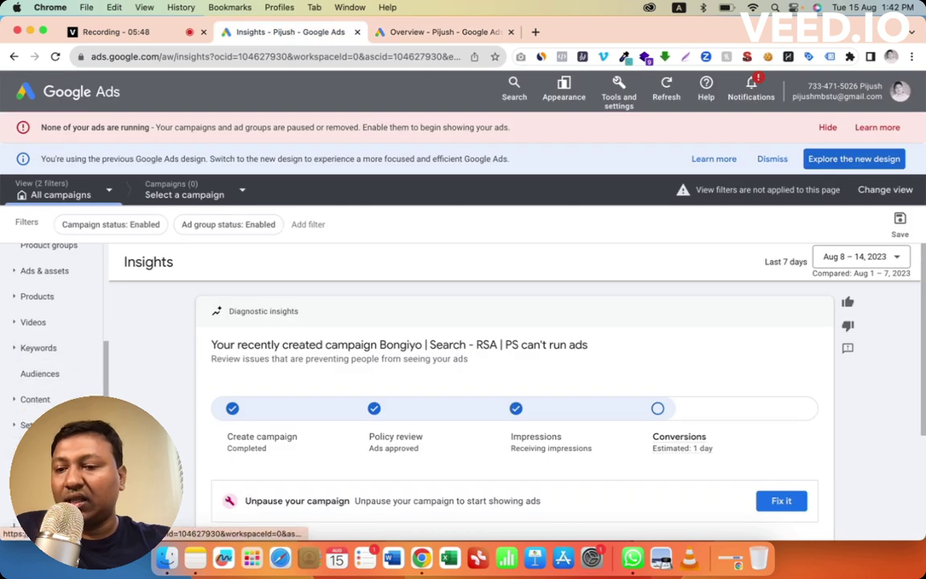
pyautogui.click(396, 37)
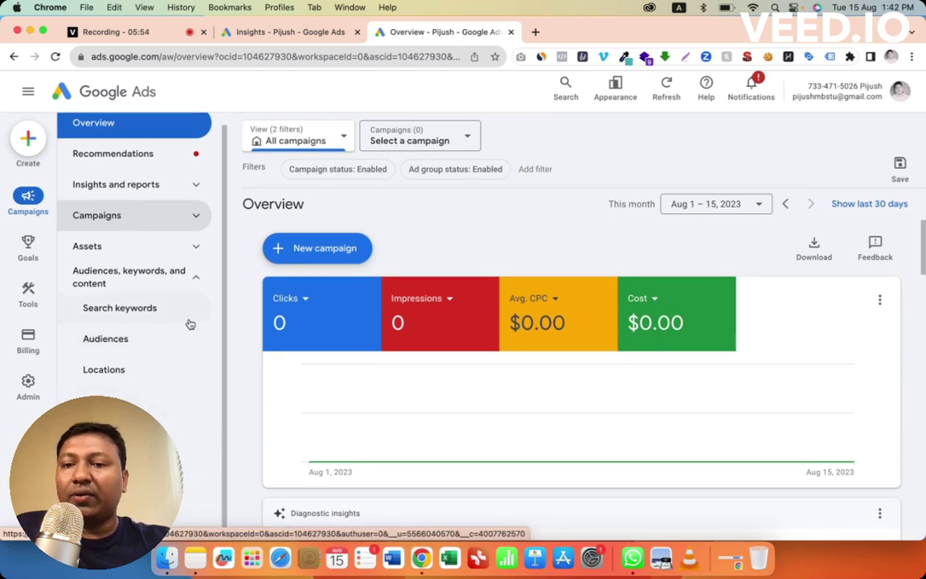
pyautogui.click(196, 280)
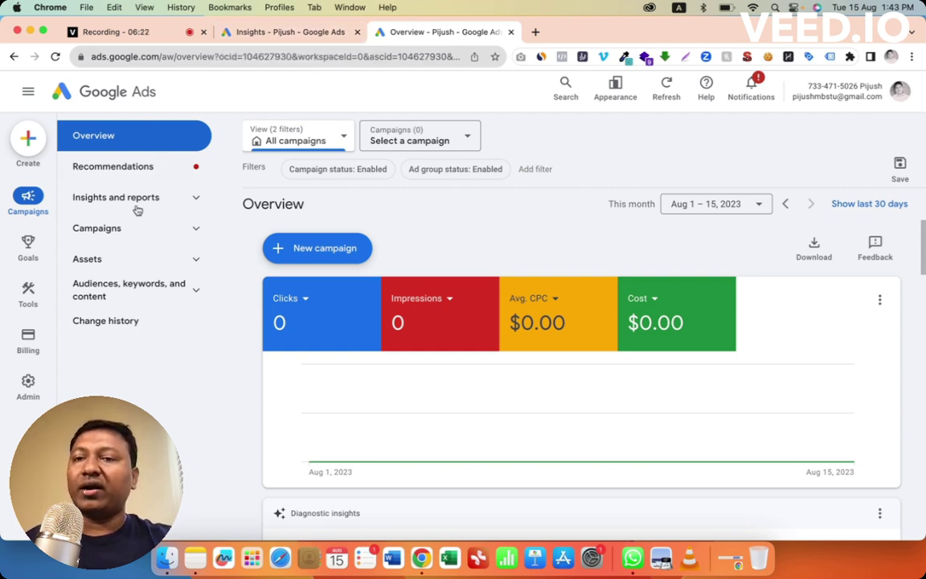
# Step: Preview the Goals entries and the creation options in the new design, then open the ad group selection dialog and dismiss it
pyautogui.moveTo(29, 259)
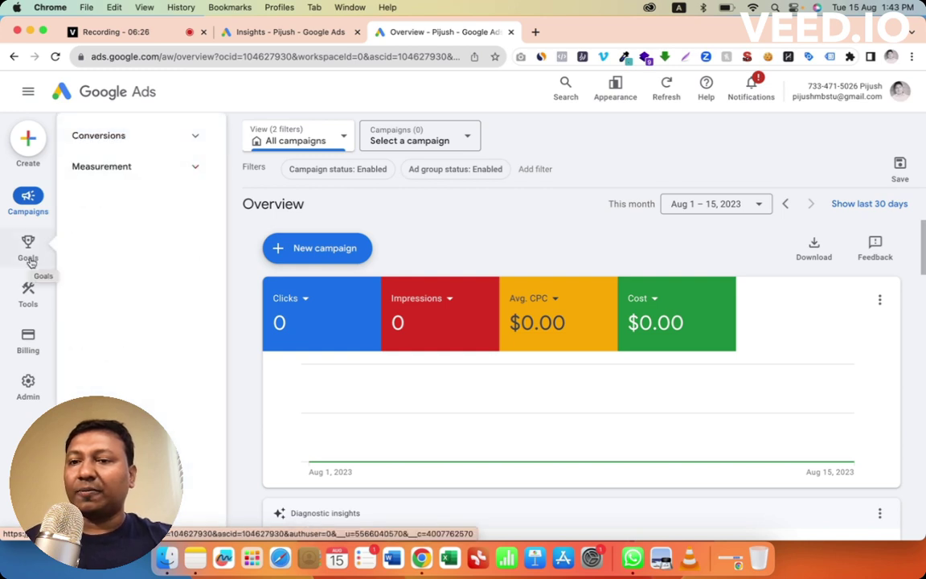
pyautogui.click(29, 140)
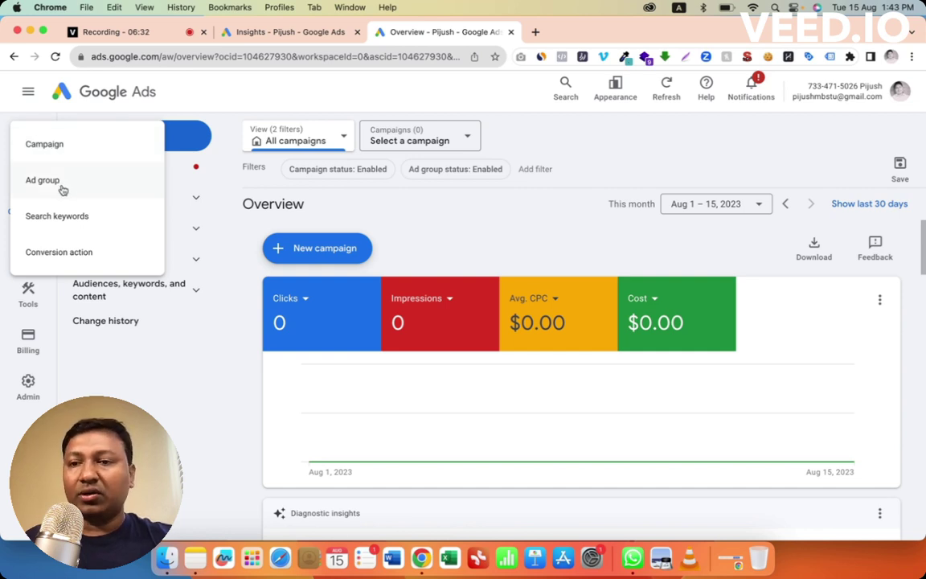
pyautogui.click(66, 228)
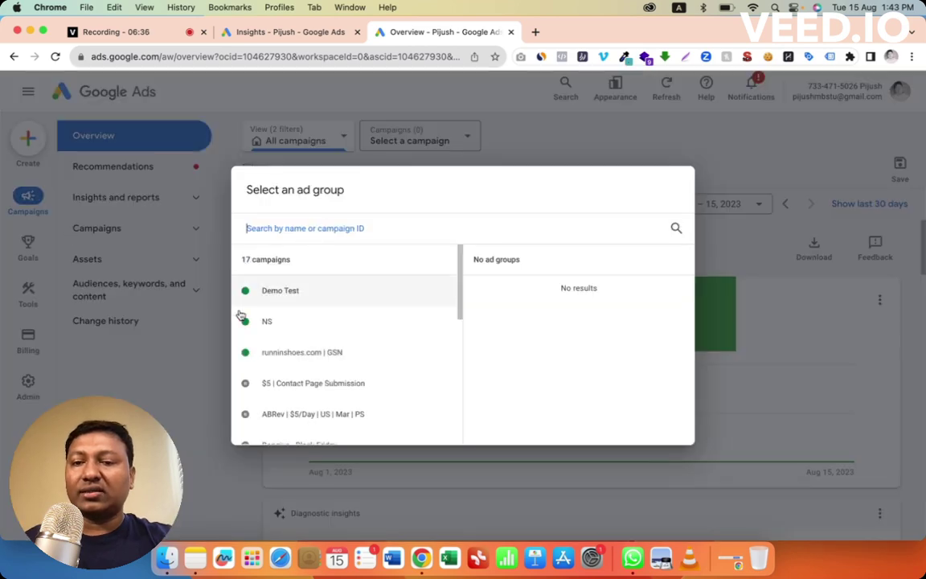
pyautogui.click(171, 418)
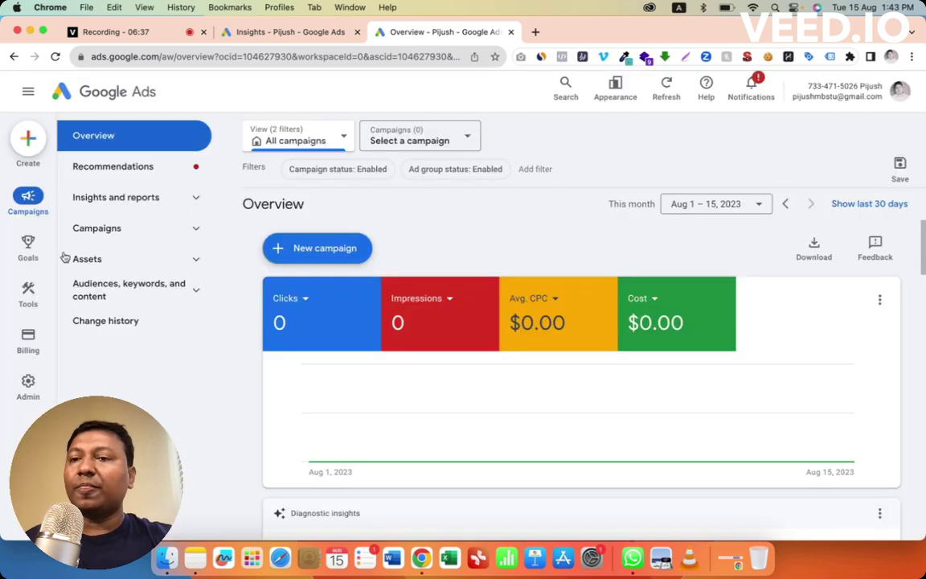
# Step: Compare the new design's creation options, including Conversion action, with the previous design's Tools and settings, and close the creation list
pyautogui.click(28, 138)
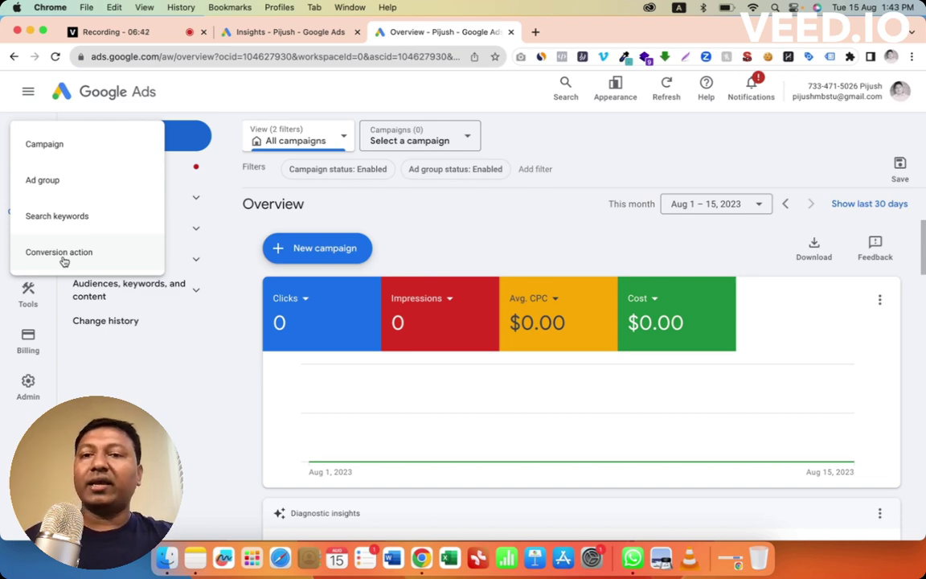
pyautogui.click(271, 31)
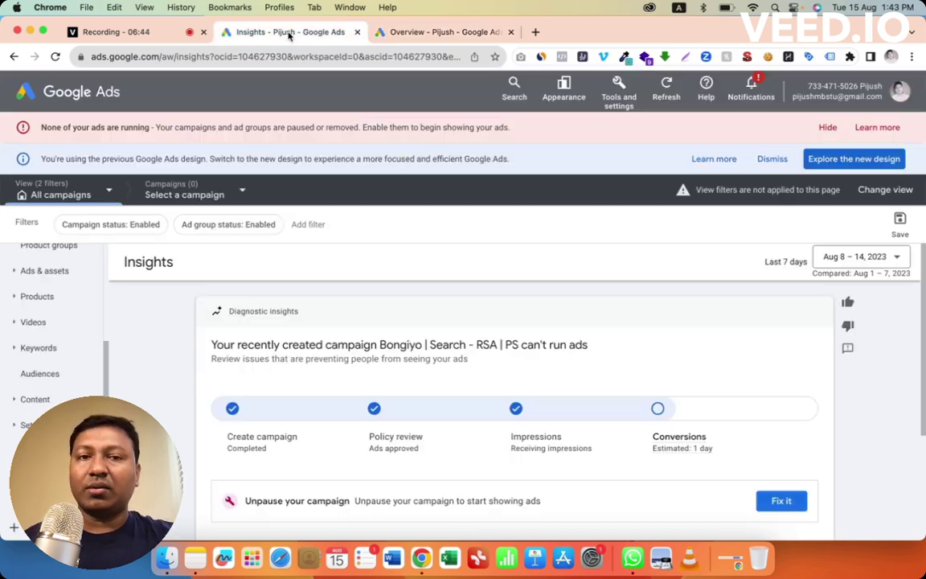
pyautogui.click(619, 90)
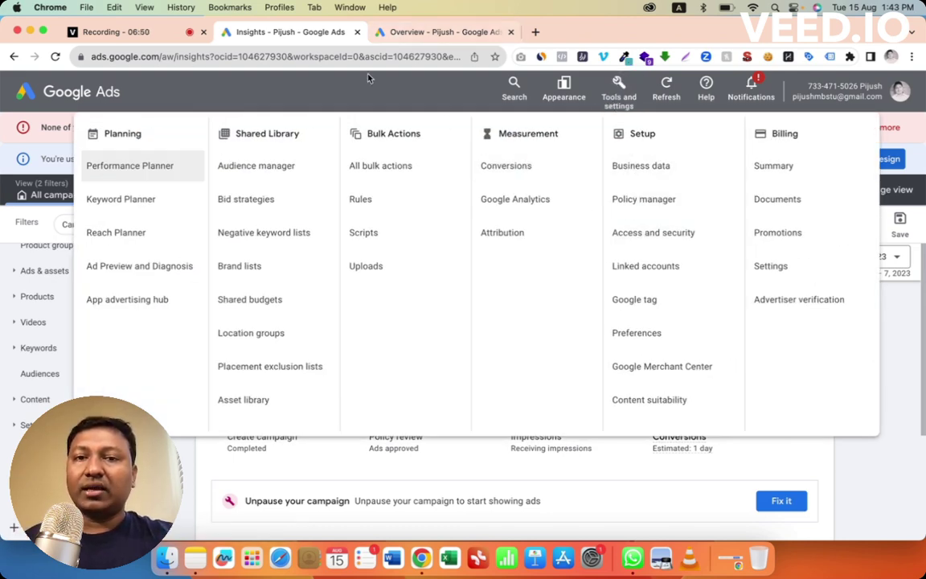
pyautogui.click(441, 32)
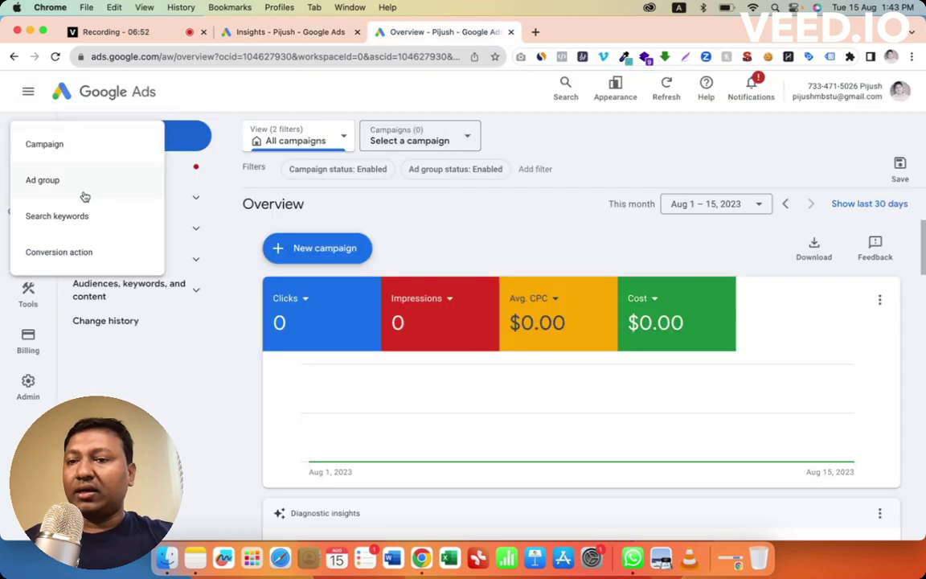
pyautogui.click(83, 376)
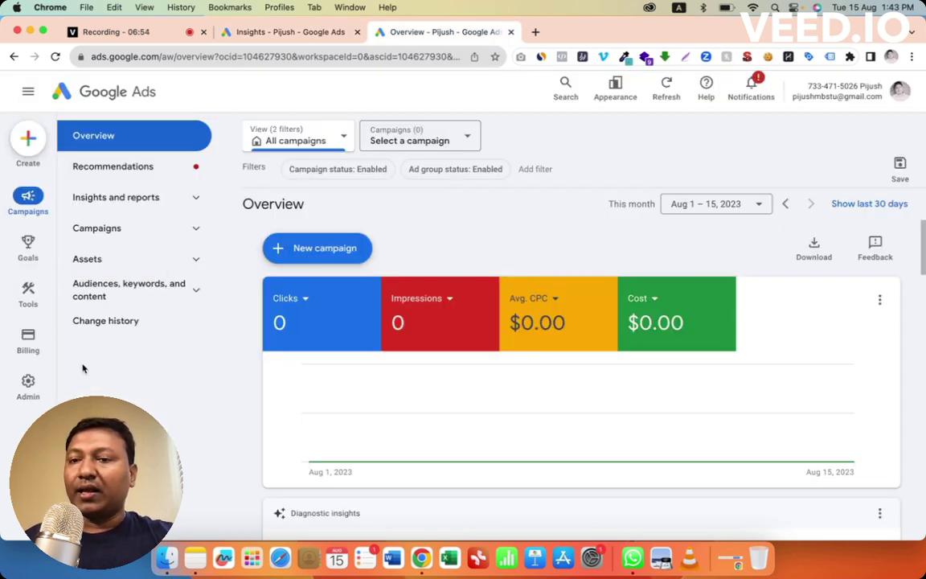
# Step: Open the Goals conversion summary in the new design and compare it with Measurement under the previous design's Tools and settings
pyautogui.moveTo(28, 253)
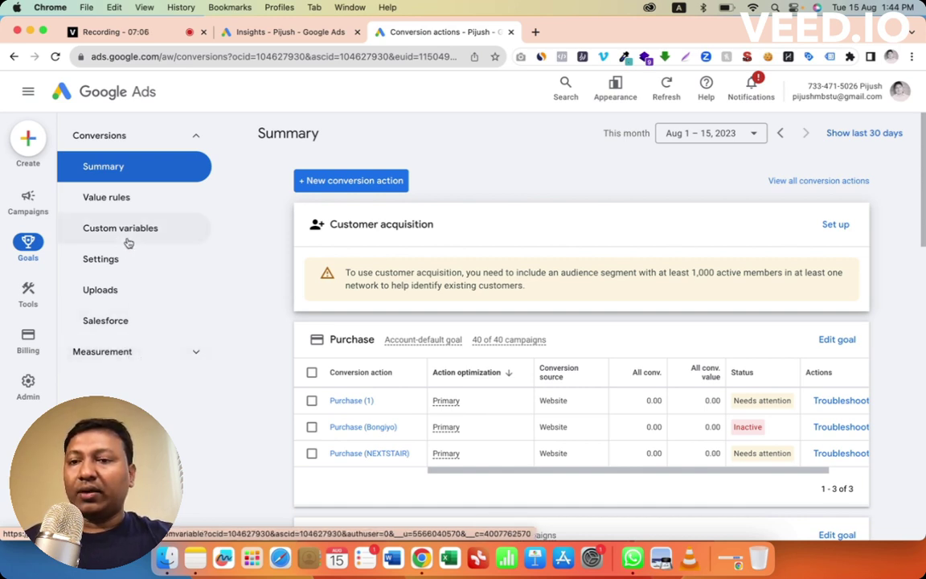
pyautogui.click(252, 39)
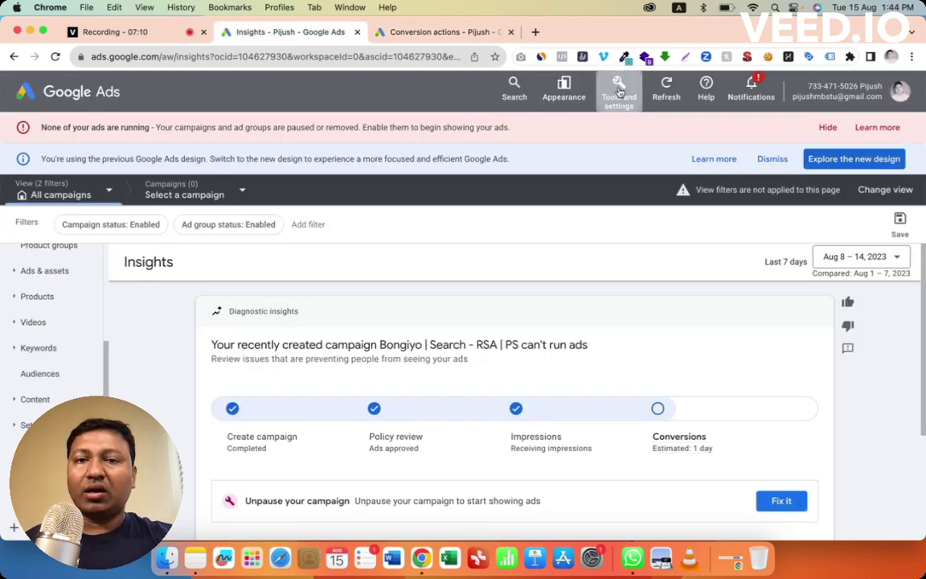
pyautogui.click(619, 90)
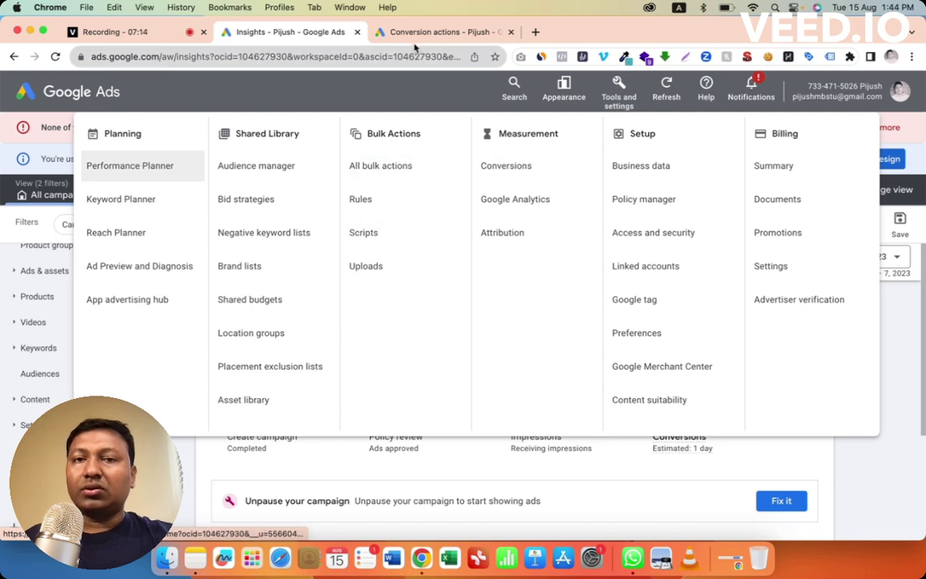
# Step: Return to the new design's Goals section, collapse Conversions and expand Measurement to review its entries
pyautogui.click(378, 33)
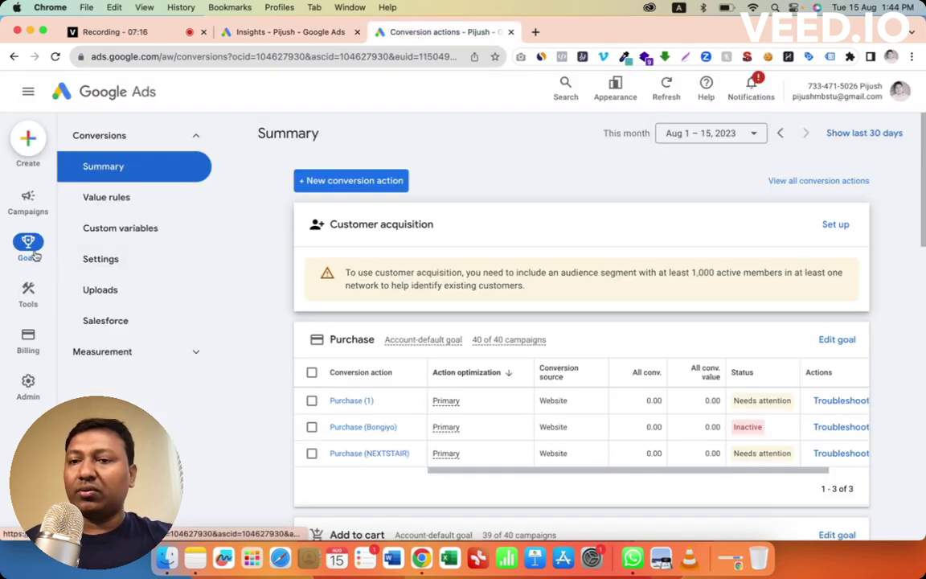
pyautogui.click(190, 140)
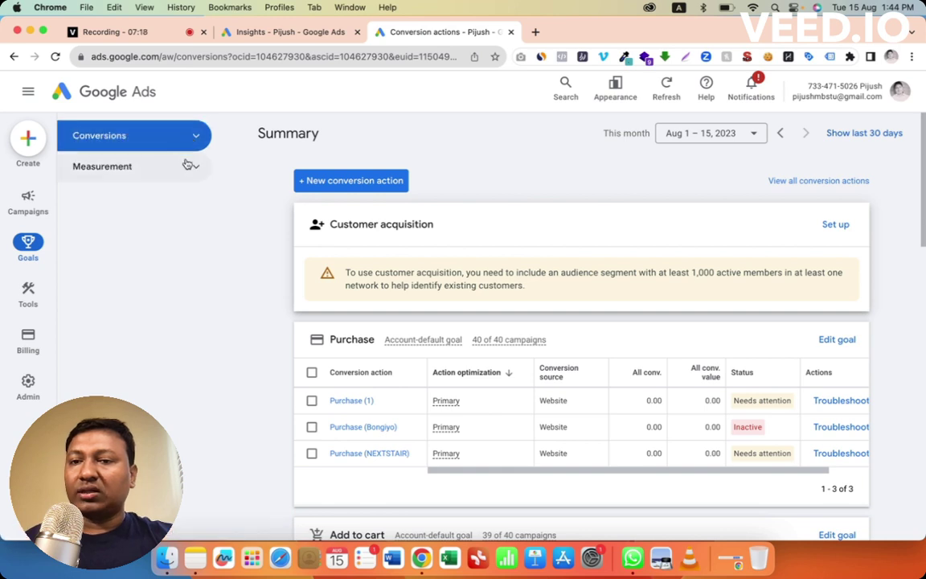
pyautogui.click(193, 166)
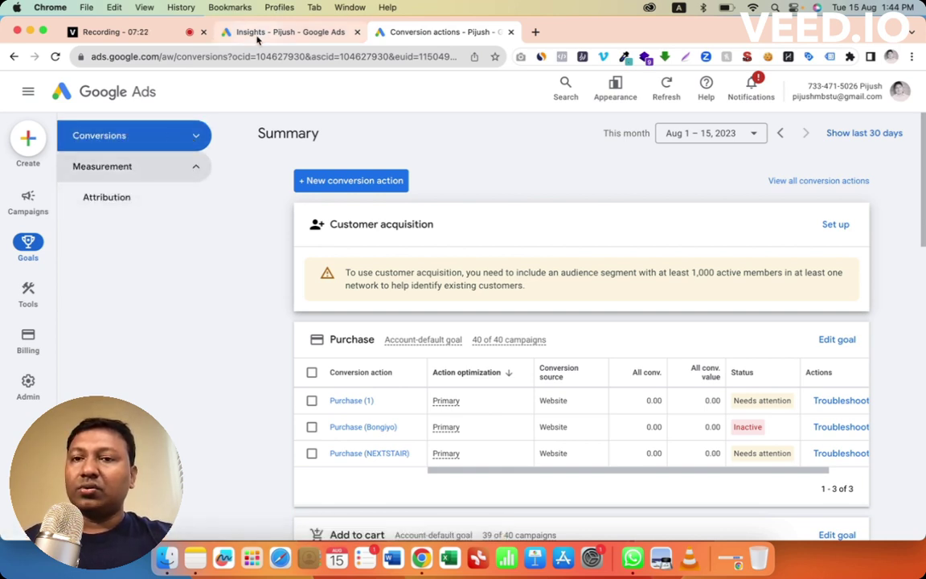
# Step: Open Tools in the new design, review the Planning and Shared library entries, and collapse both groups
pyautogui.click(28, 302)
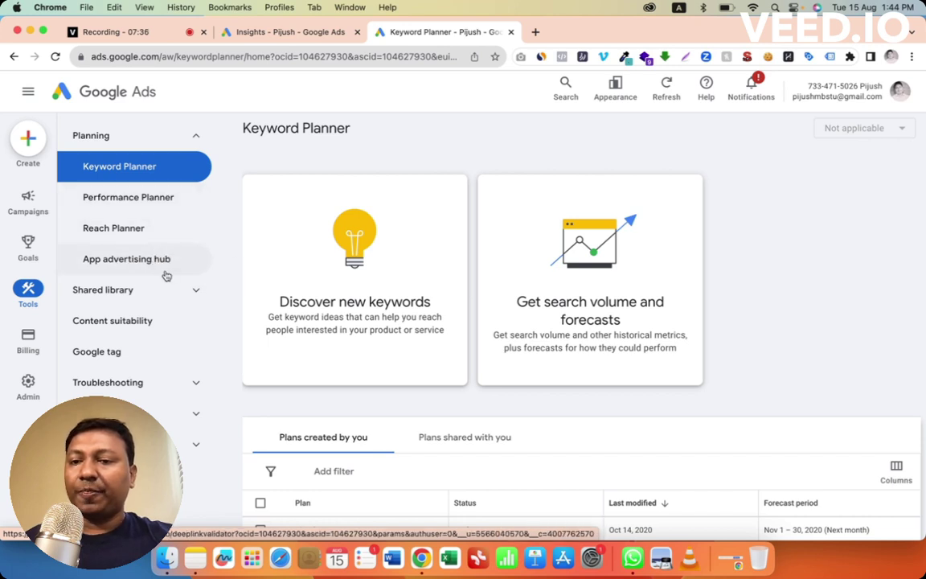
pyautogui.click(180, 298)
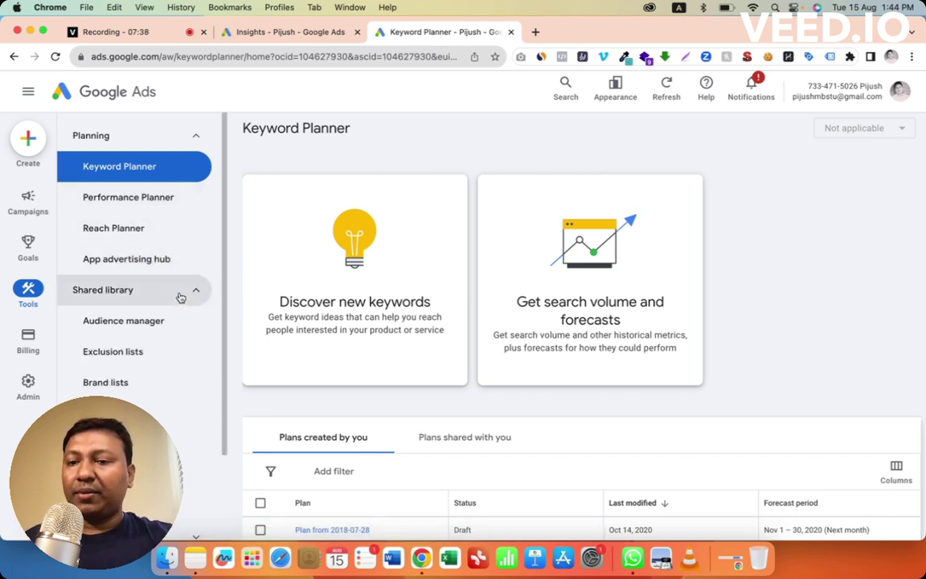
pyautogui.scroll(-1, 180, 297)
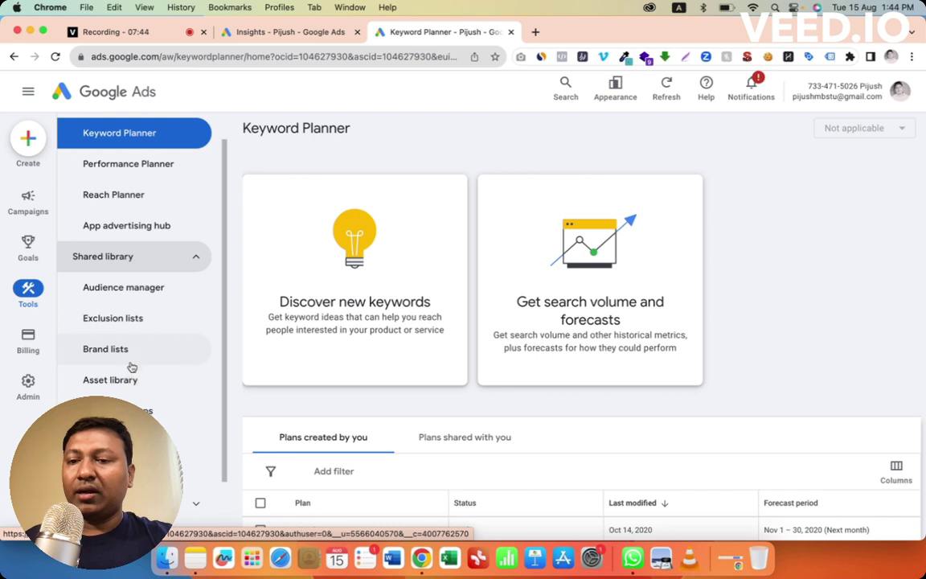
pyautogui.click(193, 259)
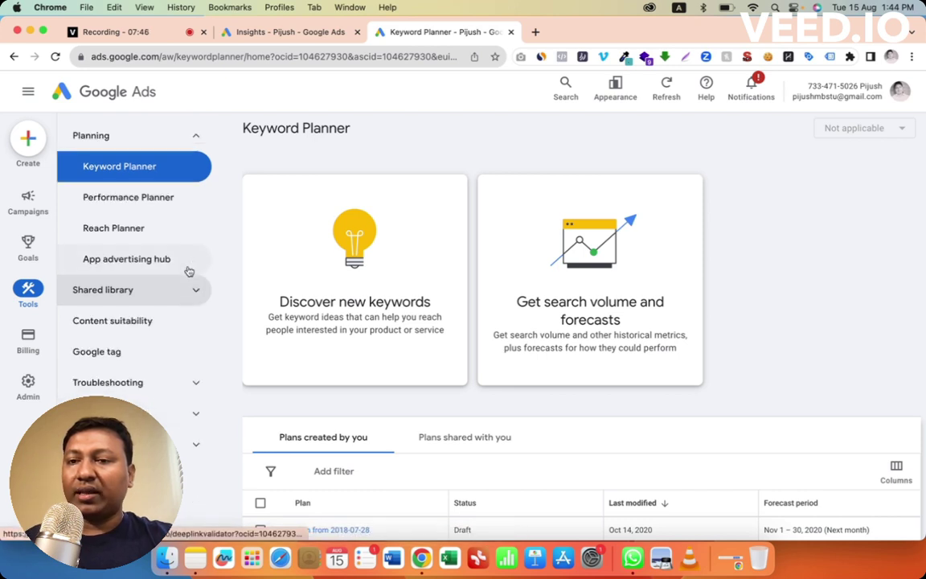
pyautogui.click(195, 135)
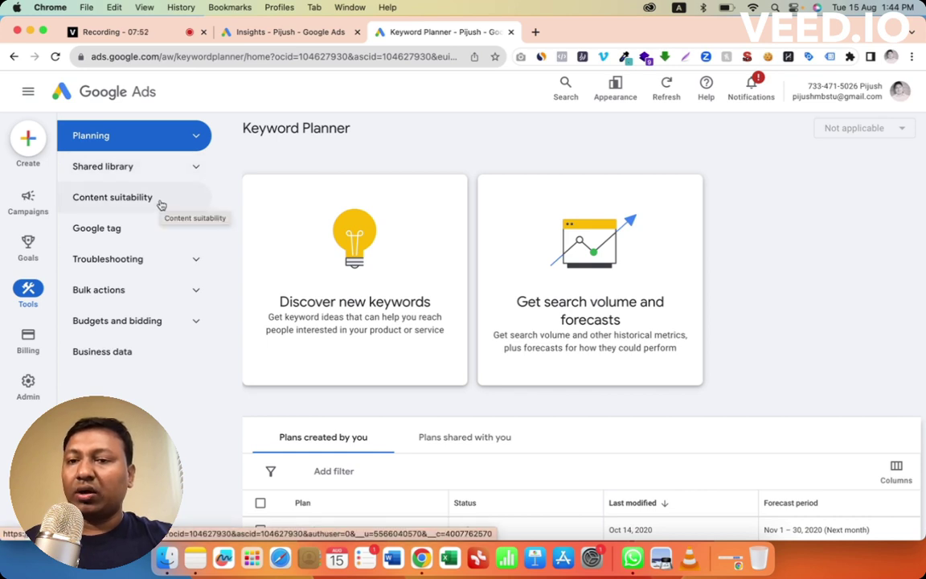
# Step: Check the previous design's tool list, then expand and collapse Troubleshooting, Bulk actions, and Budgets and bidding in the new design
pyautogui.click(291, 32)
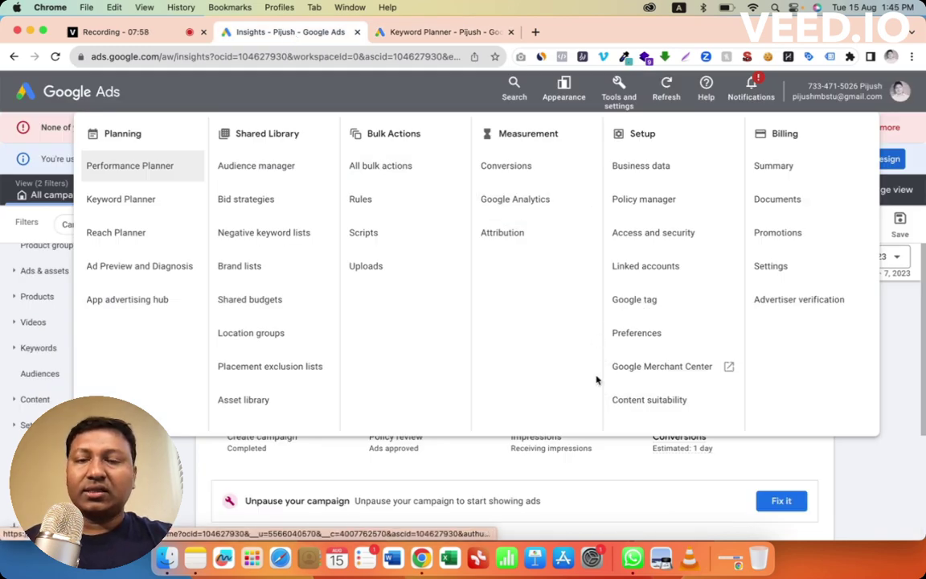
pyautogui.click(383, 34)
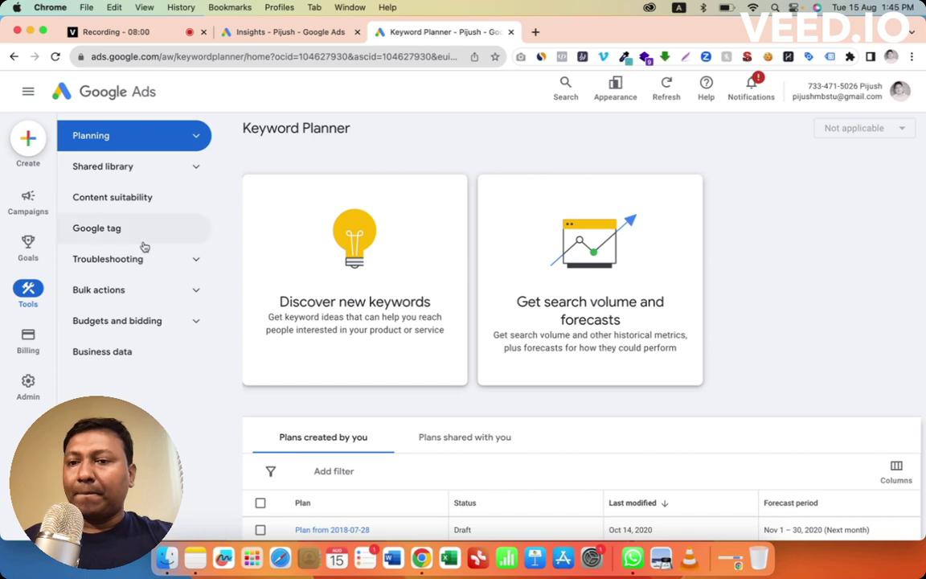
pyautogui.click(177, 265)
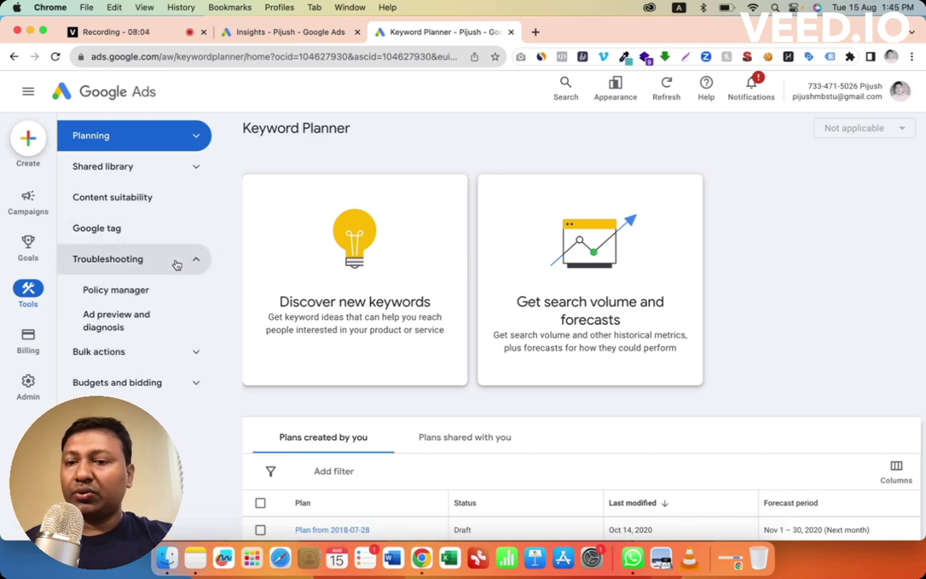
pyautogui.click(177, 264)
pyautogui.click(173, 296)
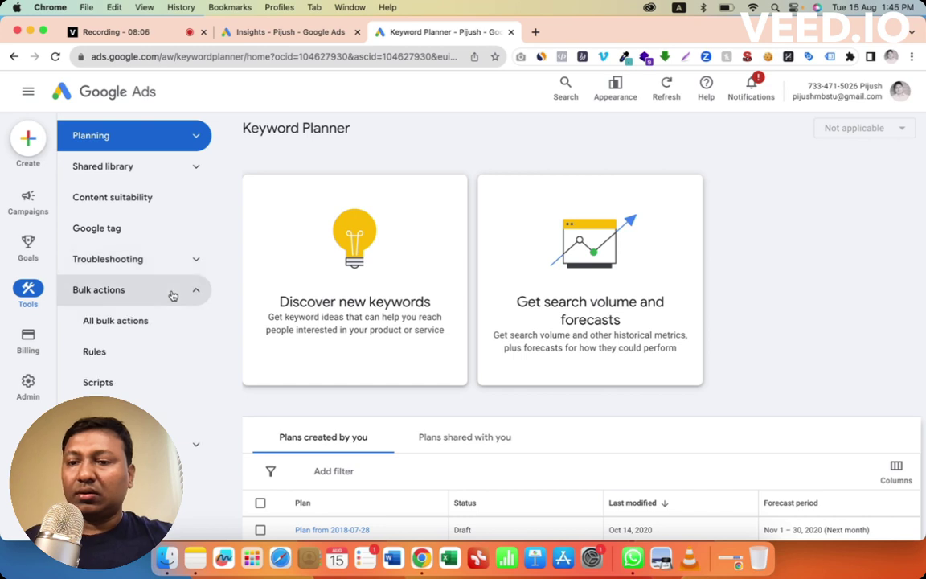
pyautogui.click(173, 295)
pyautogui.click(166, 325)
pyautogui.click(165, 327)
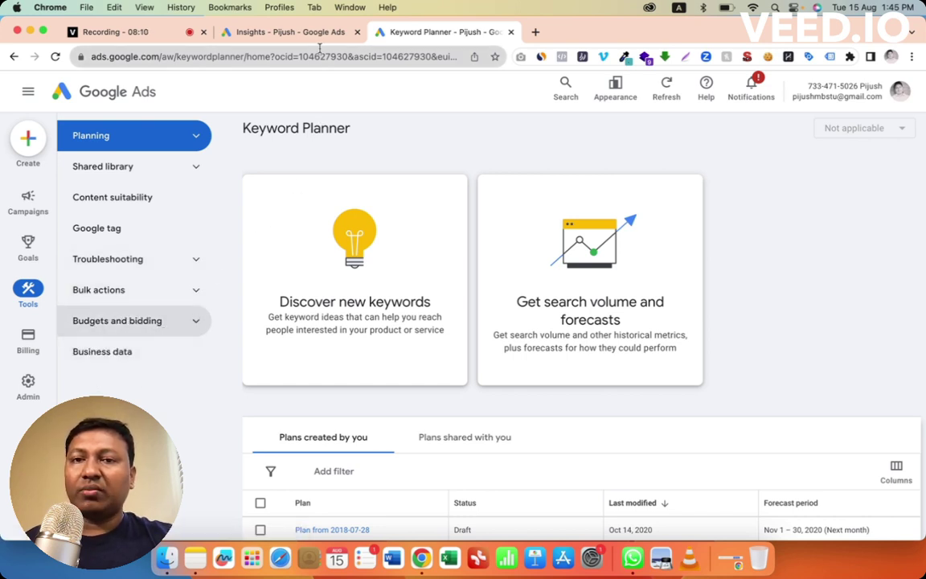
# Step: Compare the previous design's combined Tools and settings with the new design's separate Tools, Goals, Billing and Admin sections
pyautogui.click(291, 32)
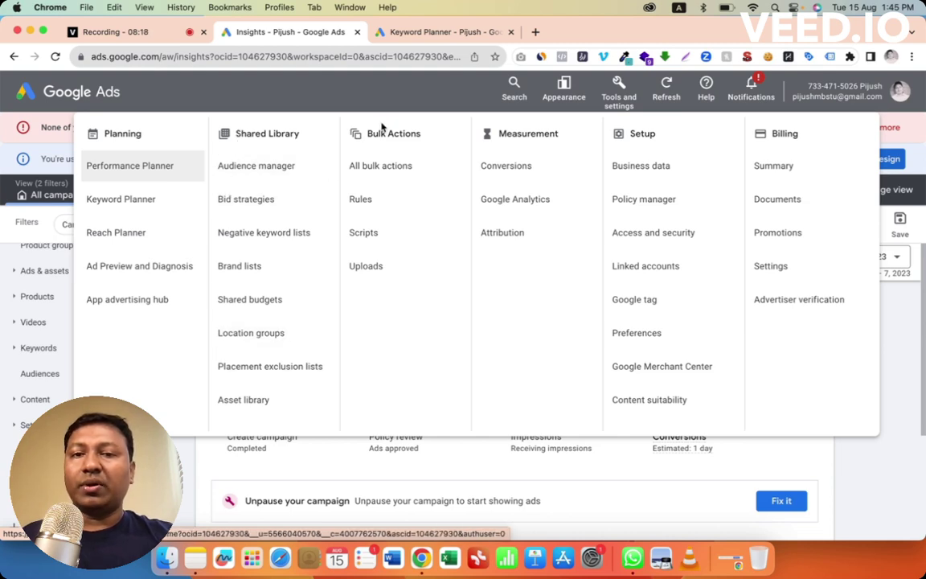
pyautogui.click(439, 33)
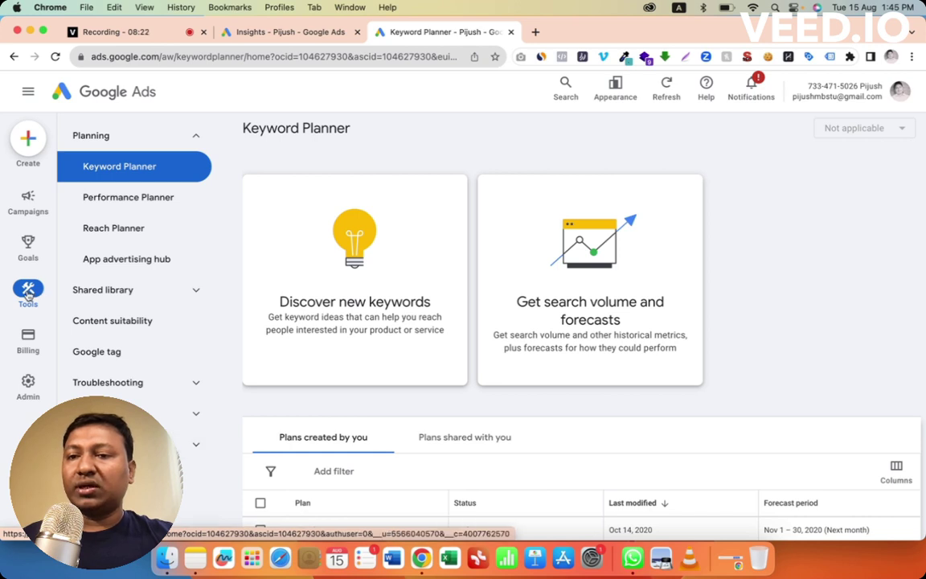
pyautogui.moveTo(27, 246)
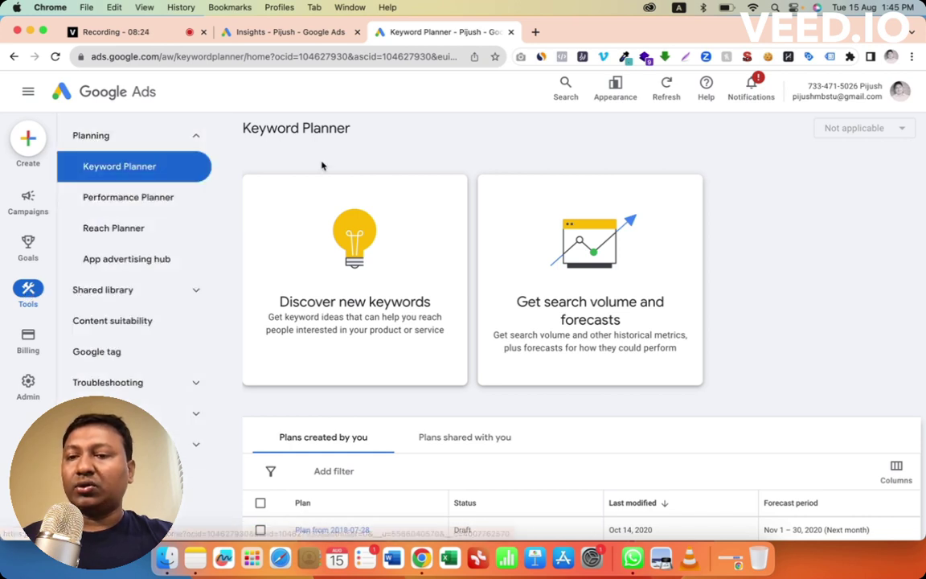
pyautogui.moveTo(35, 349)
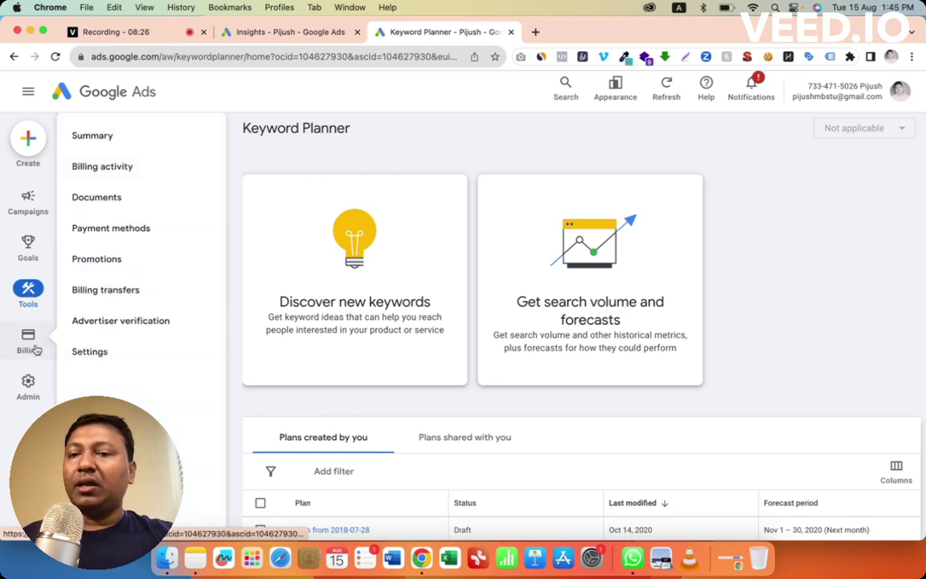
pyautogui.moveTo(28, 393)
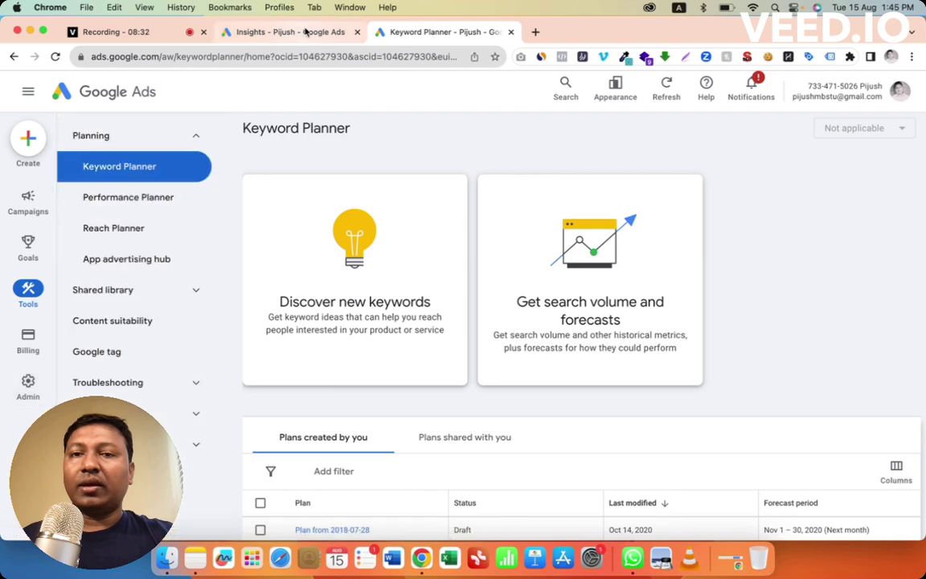
# Step: Compare the previous design's Setup and Billing groups with the entries under Admin and Billing in the new design
pyautogui.click(305, 32)
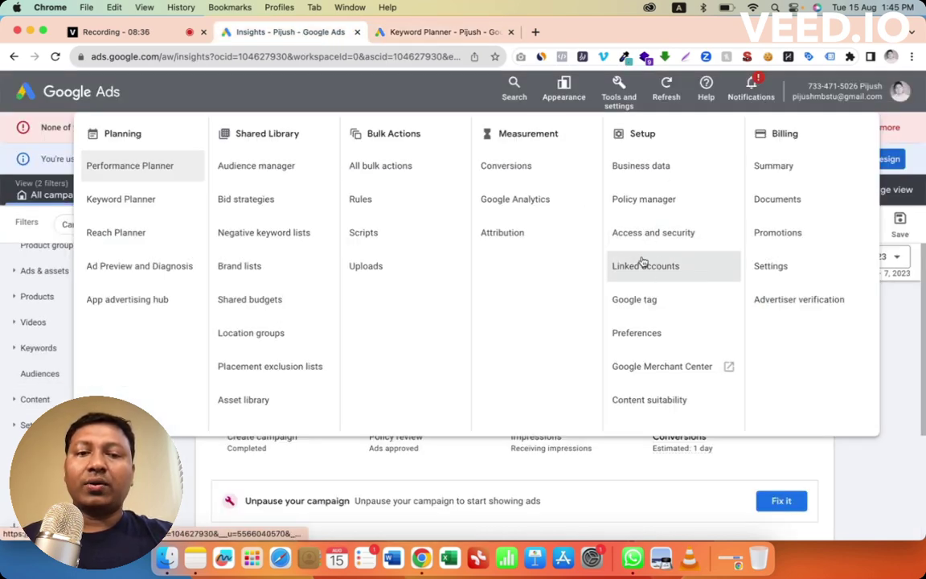
pyautogui.click(435, 32)
pyautogui.moveTo(24, 397)
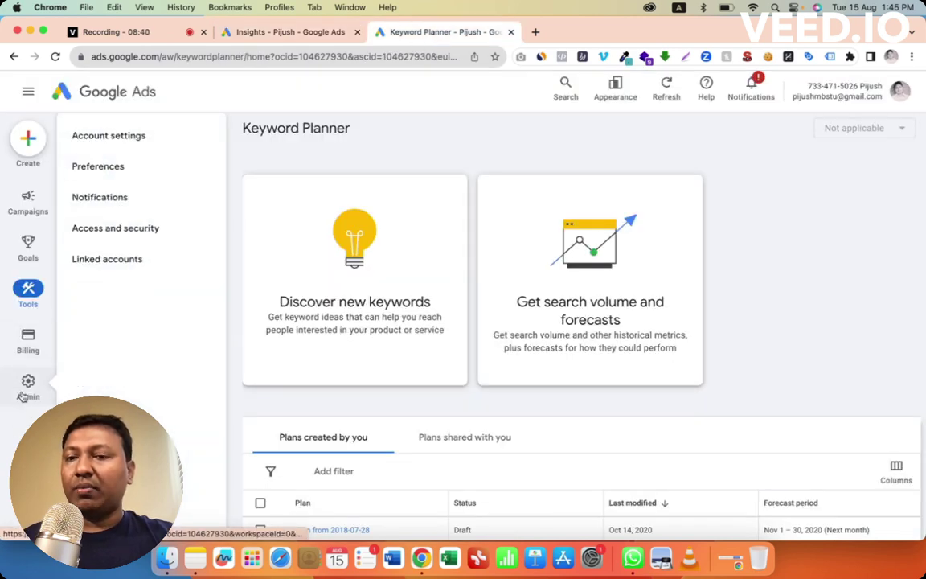
pyautogui.moveTo(28, 312)
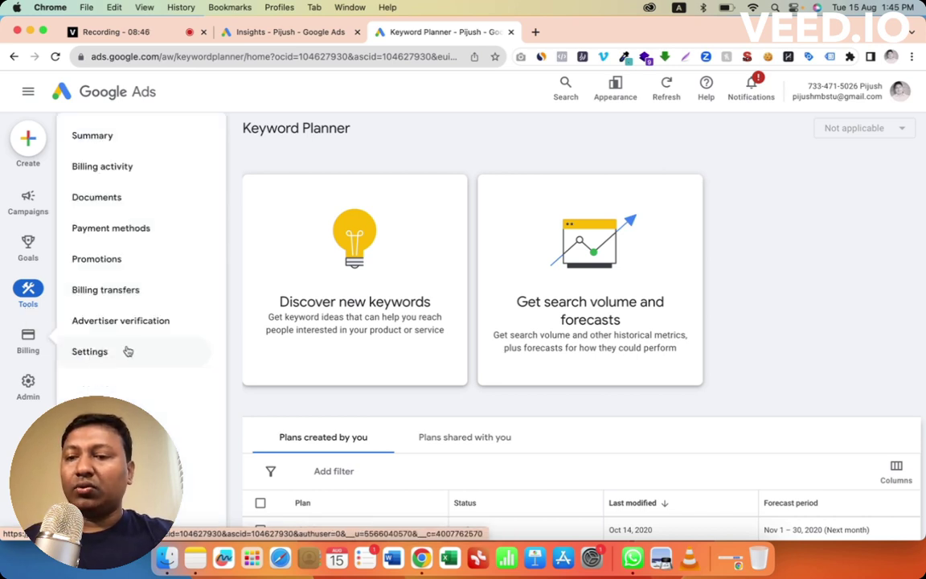
pyautogui.moveTo(2, 385)
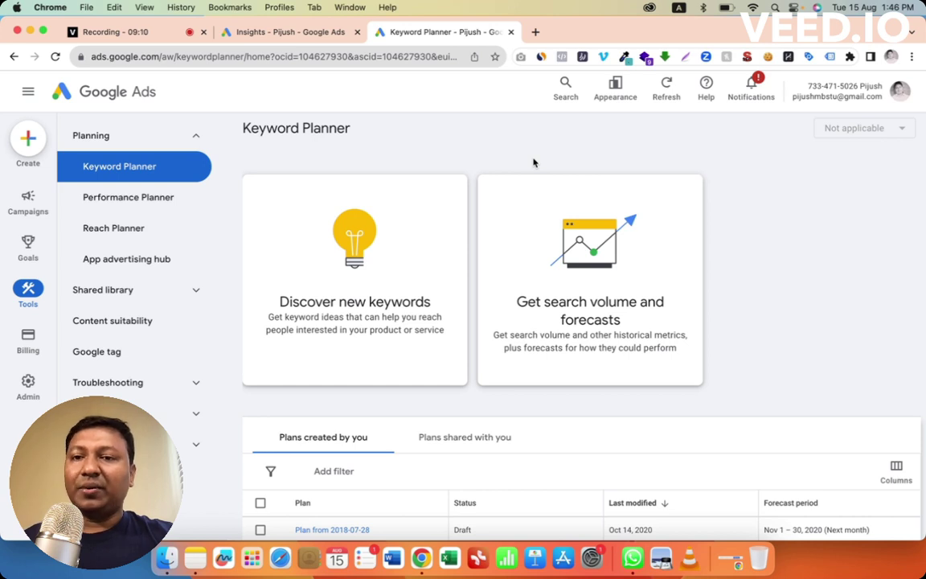
# Step: Switch the account's appearance back to the previous design, submitting the feedback form without giving a reason
pyautogui.click(616, 90)
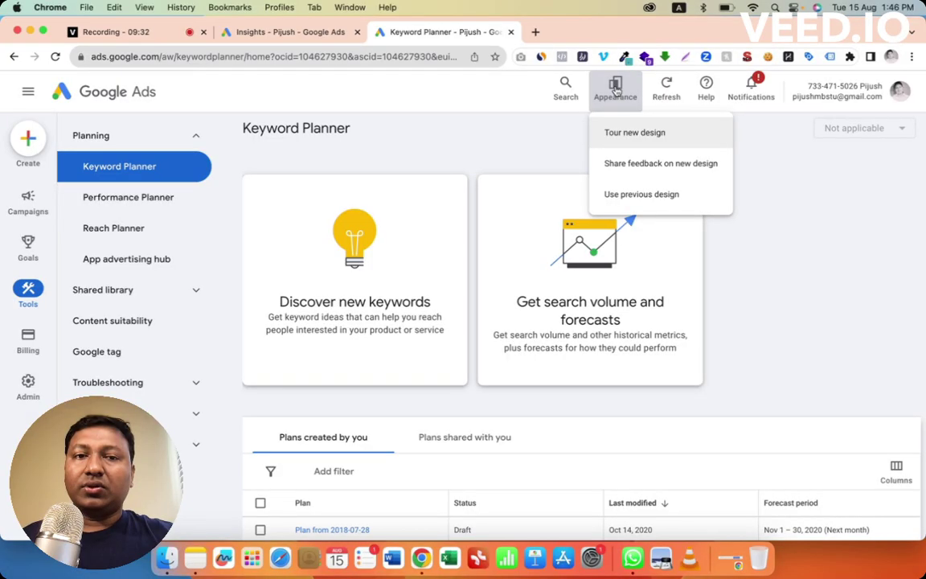
pyautogui.click(634, 197)
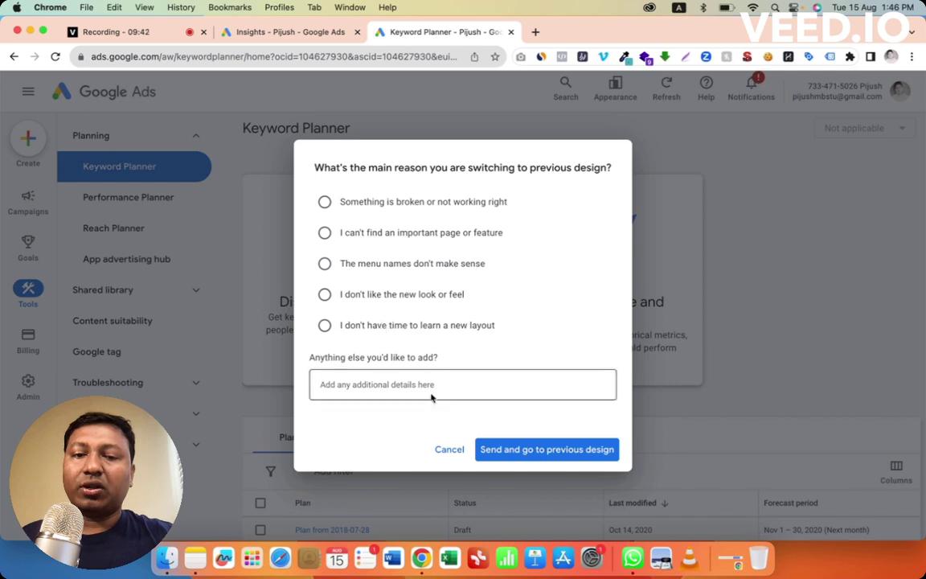
pyautogui.click(517, 455)
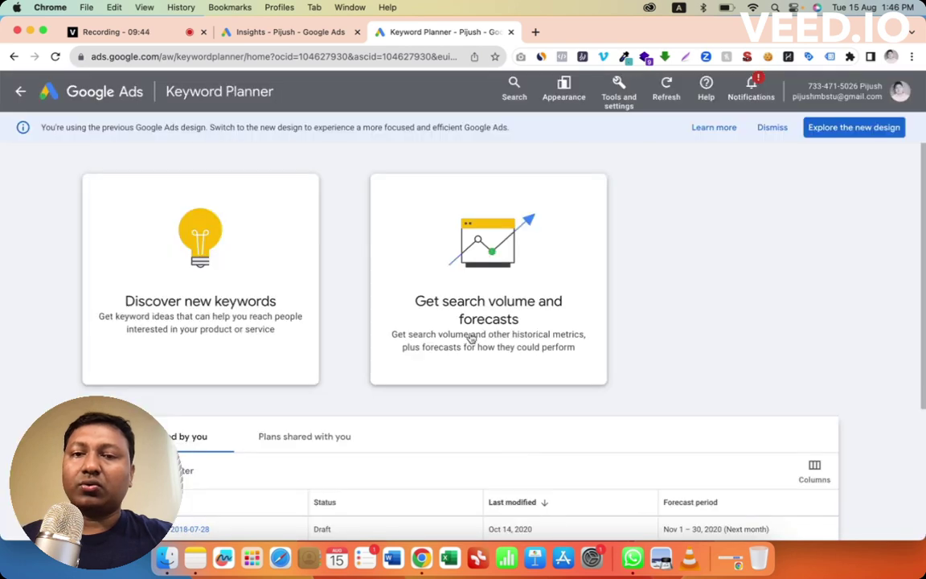